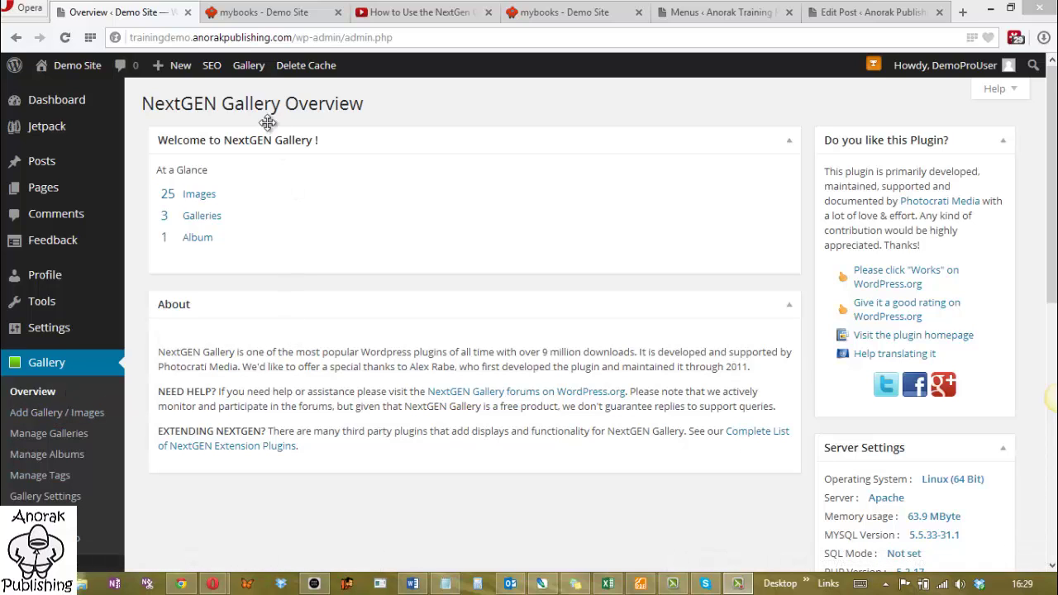
On the Add Gallery / Images page, choose Books as the upload gallery
mouse_move(249, 66)
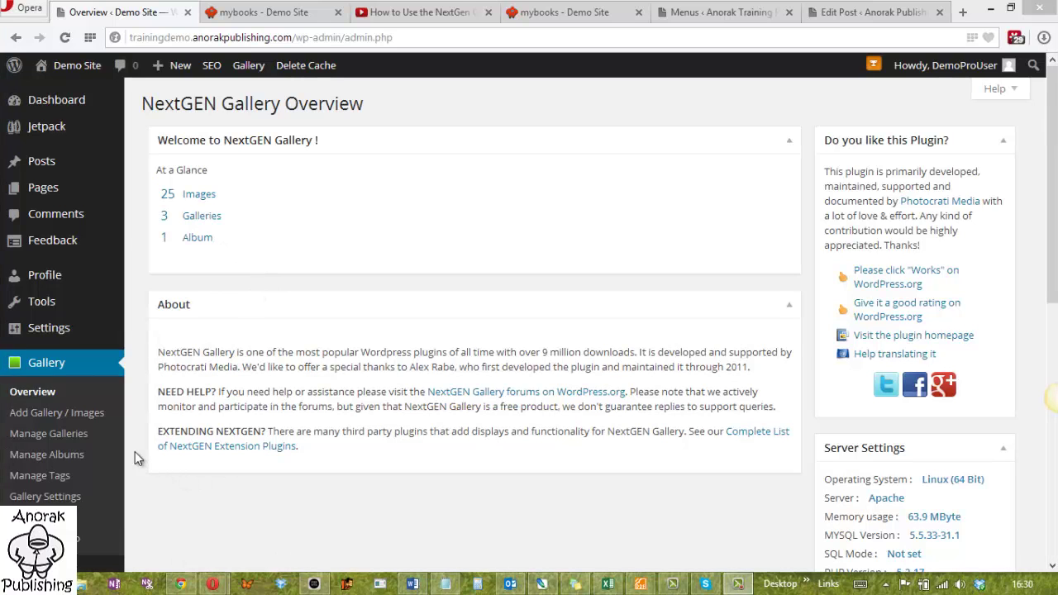
left_click(97, 424)
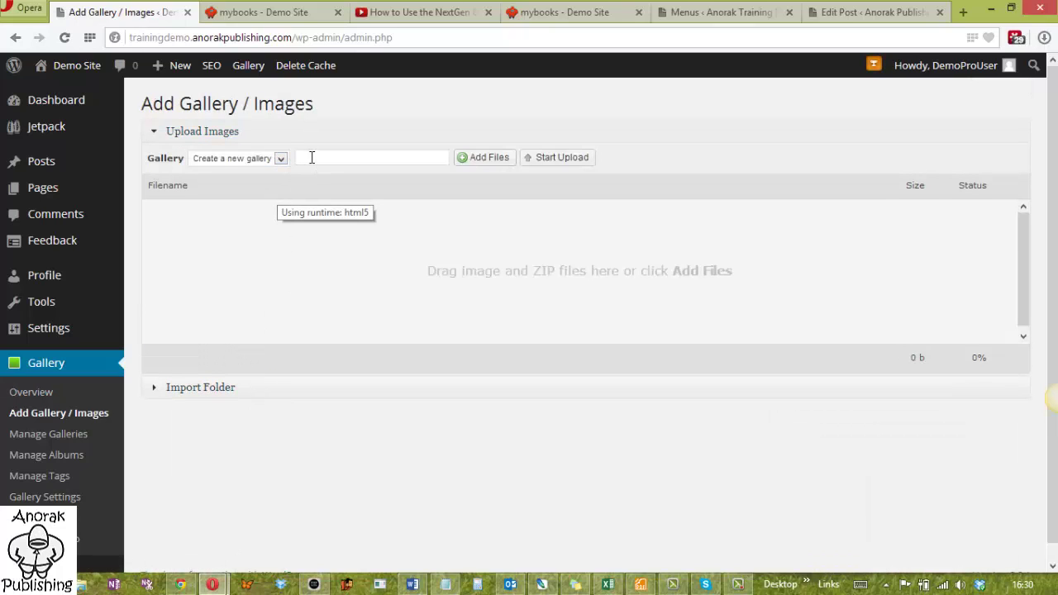
left_click(312, 157)
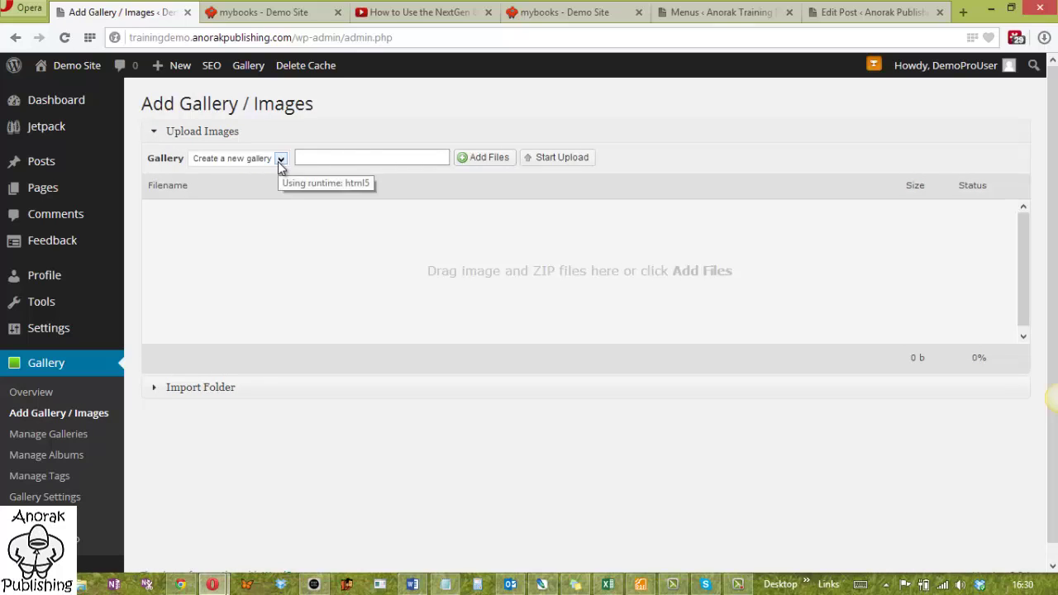
left_click(281, 162)
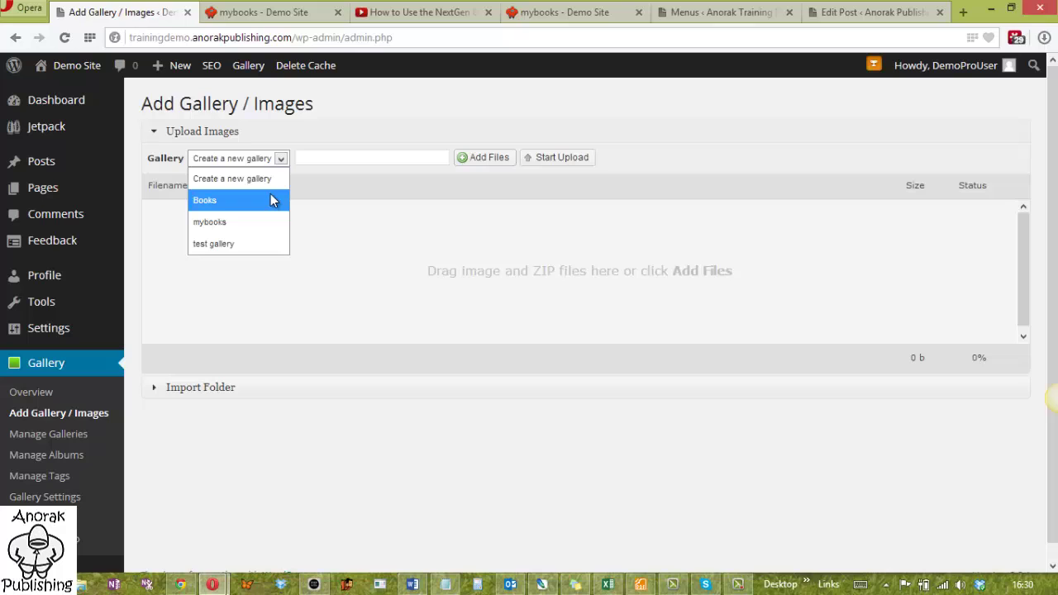
left_click(273, 200)
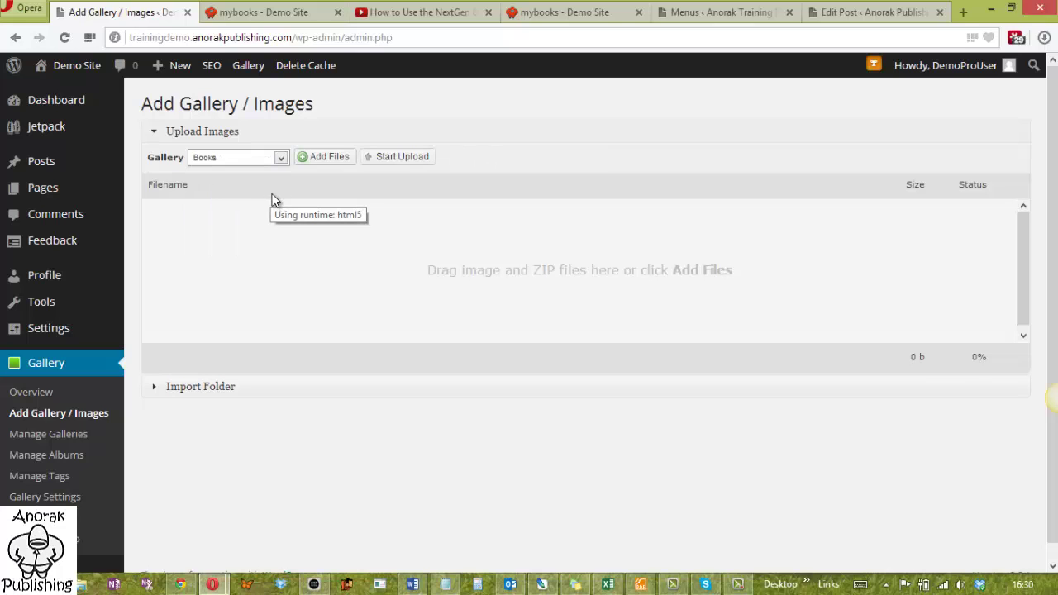
Select all eight images in the demo folder and upload them
left_click(339, 157)
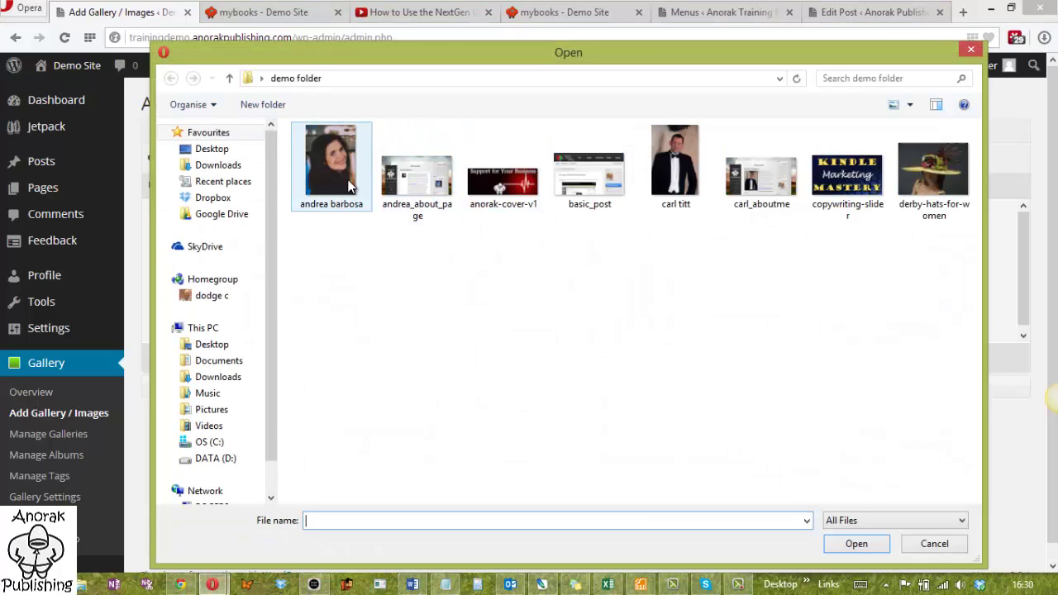
left_click(340, 178)
key("ctrl+a")
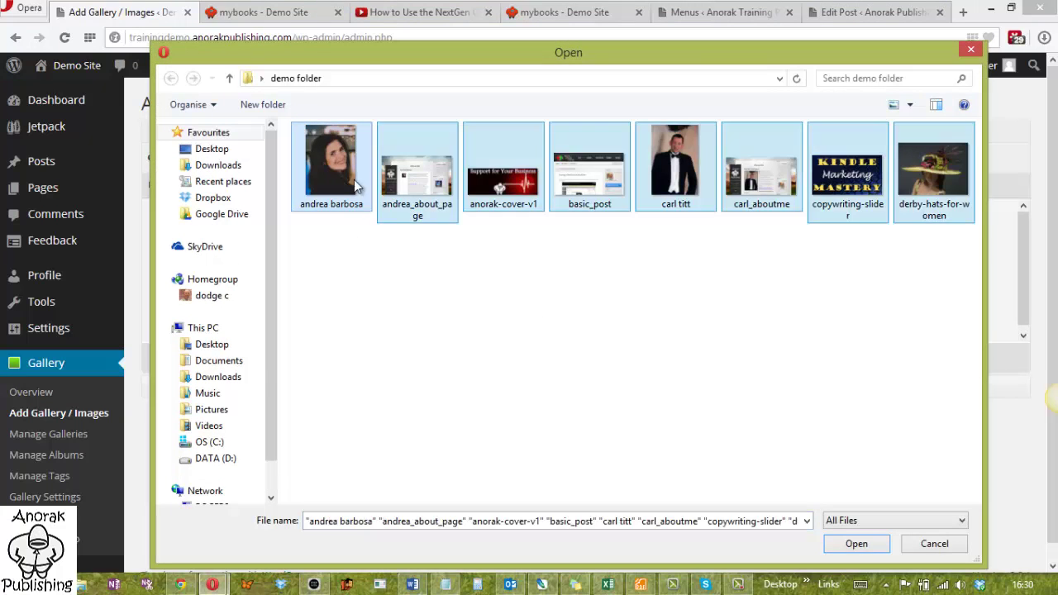
left_click(861, 542)
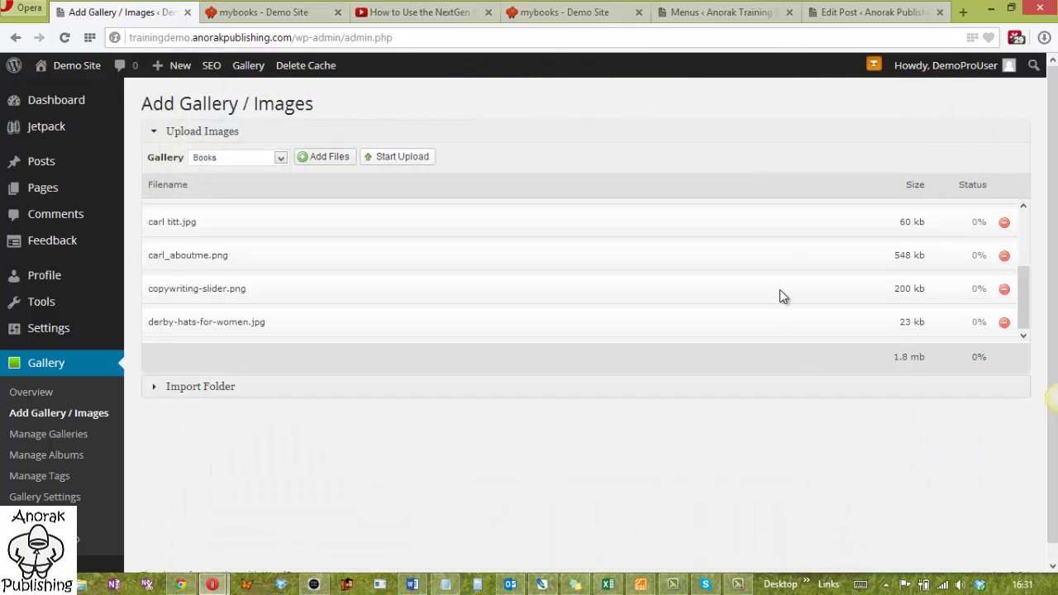
left_click(402, 156)
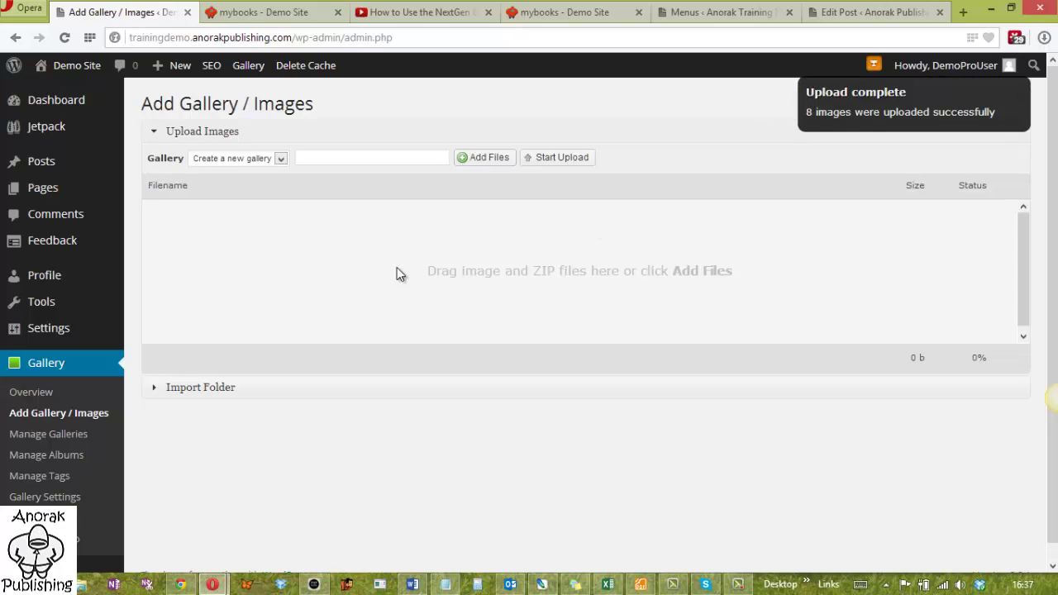
Set the Books gallery's Link to page option to Not linked and save
left_click(89, 445)
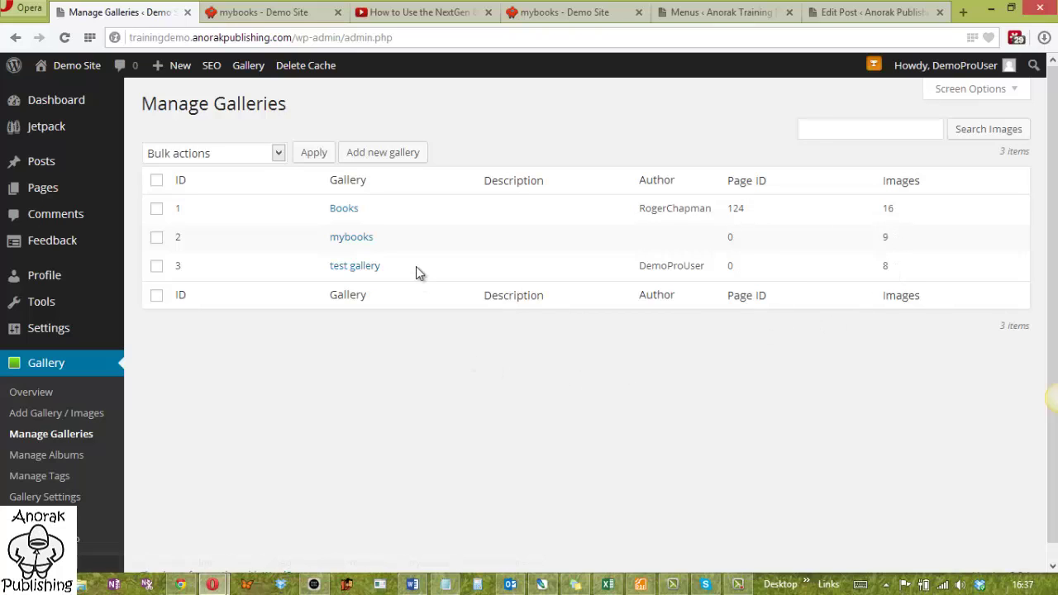
left_click(353, 214)
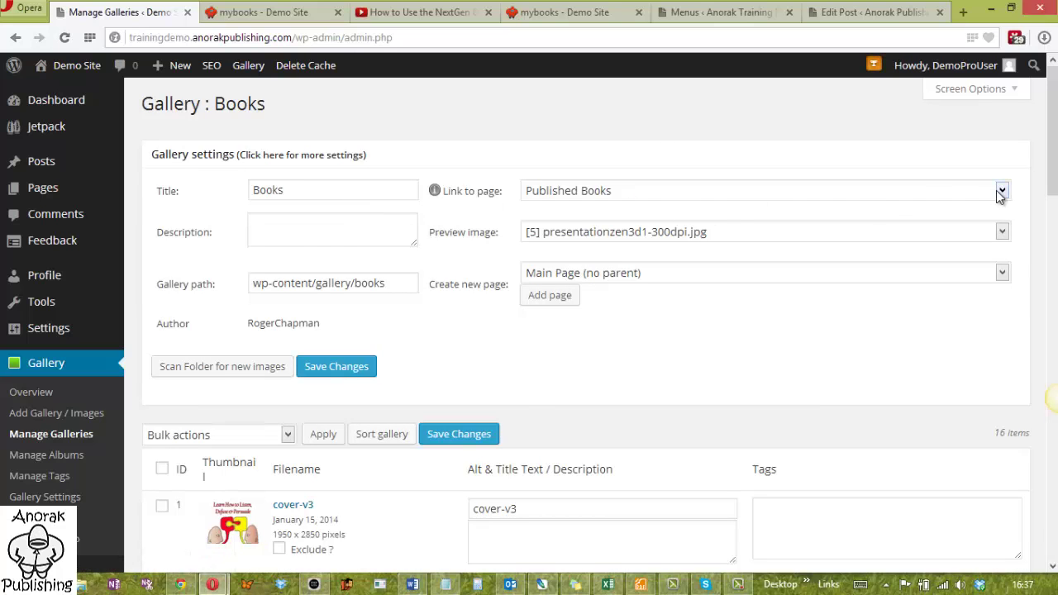
left_click(997, 190)
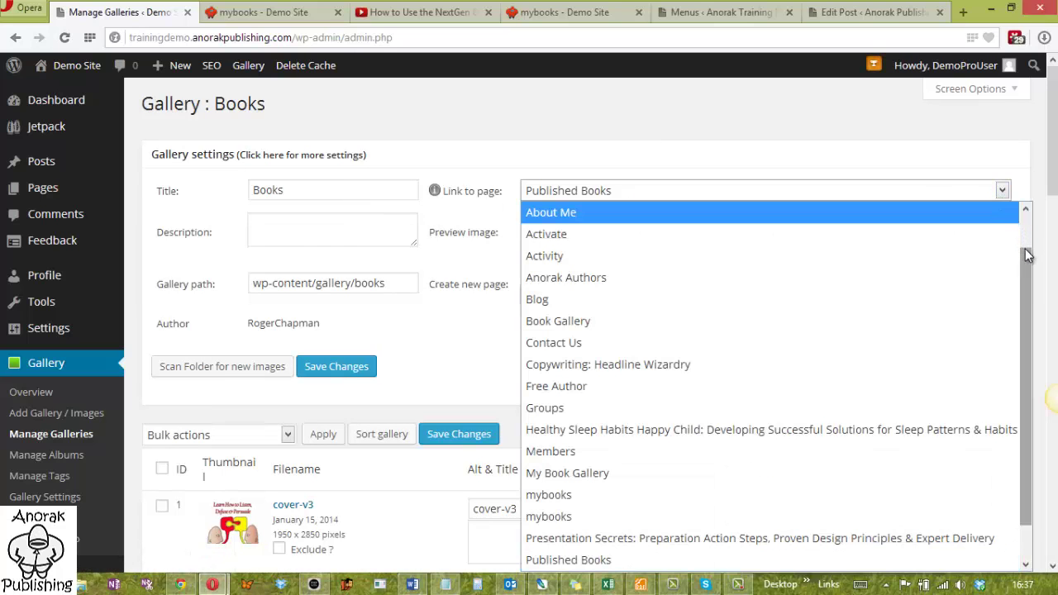
scroll(1025, 237, "up", 1)
left_click(953, 214)
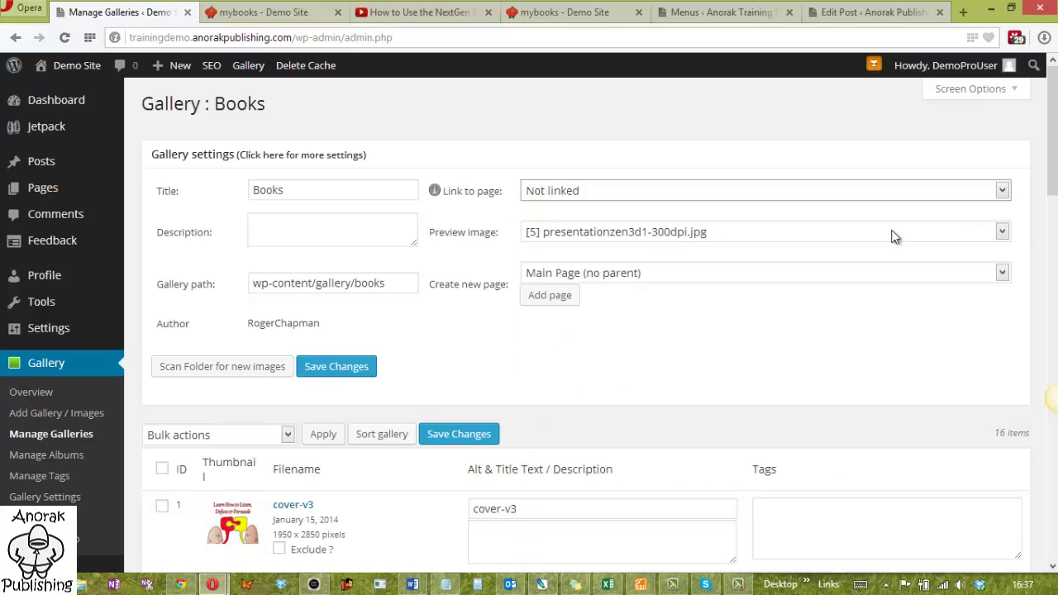
left_click(357, 370)
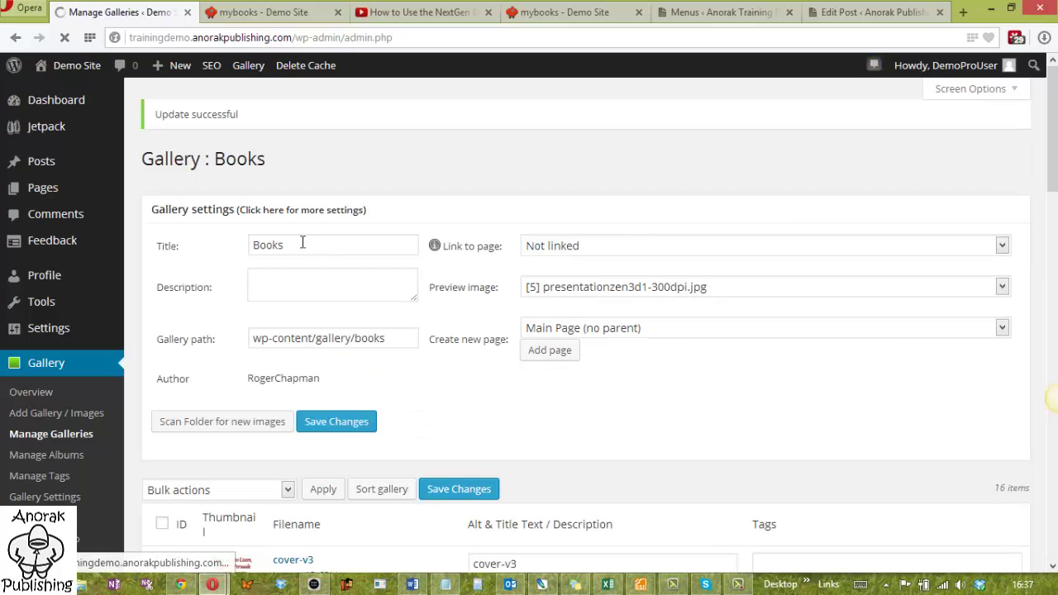
Append 'that I Have Published' to the Books gallery title and save
left_click(296, 244)
type("that ")
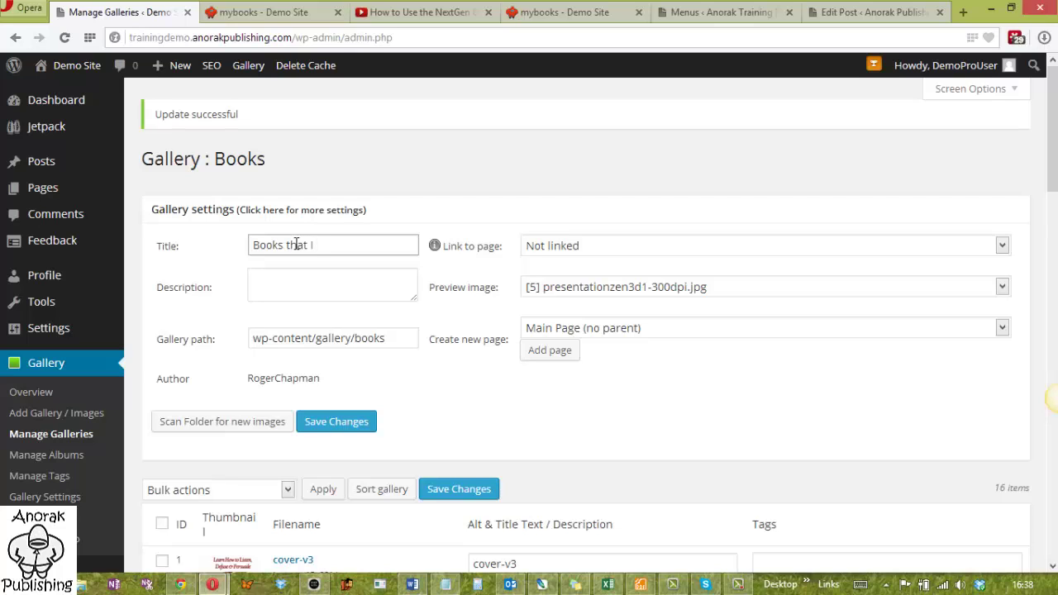
type("I Have Published")
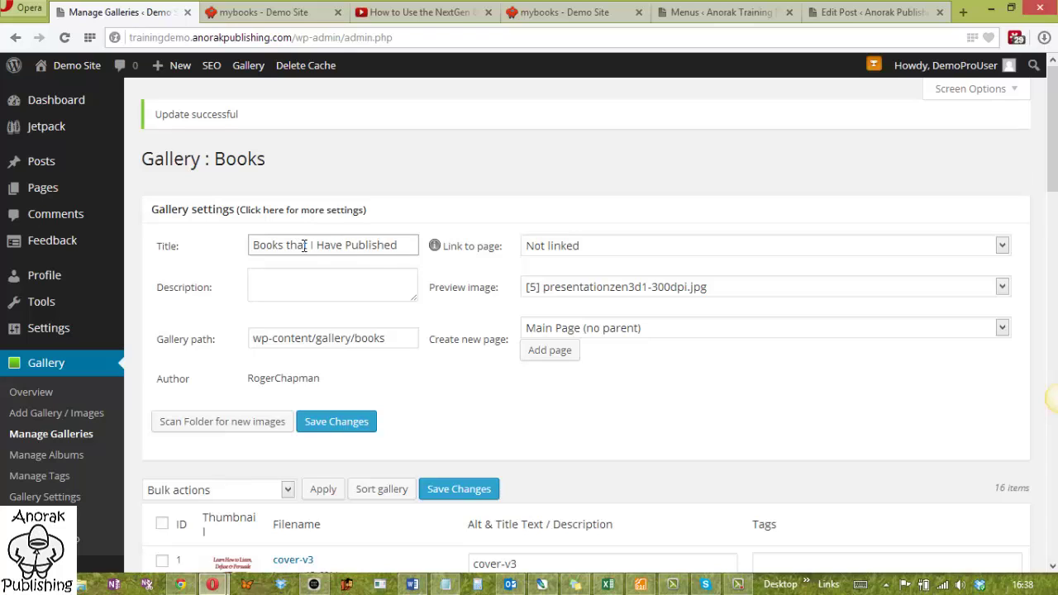
left_click(368, 290)
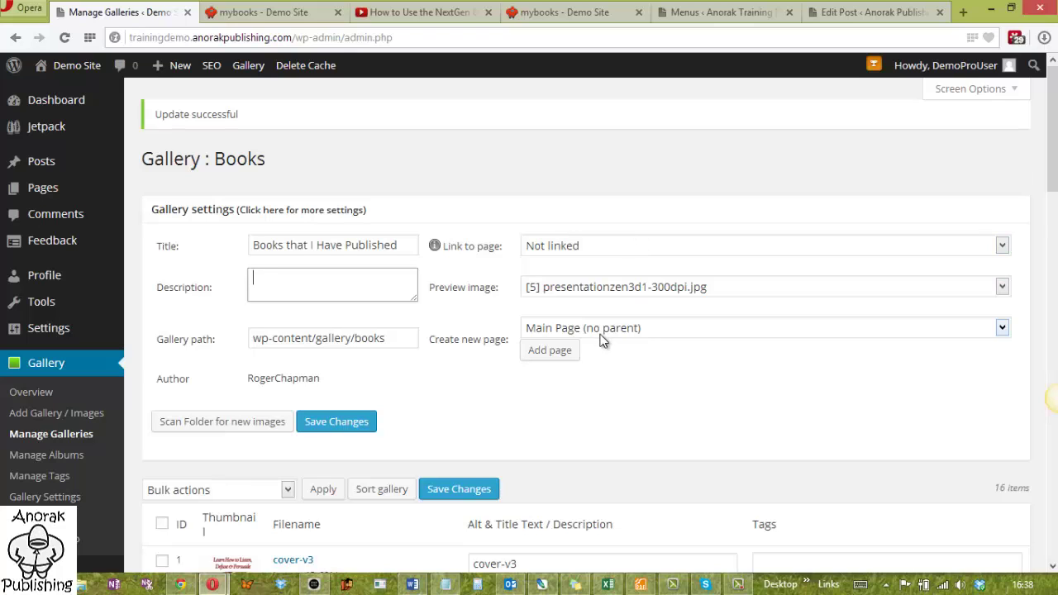
left_click(357, 423)
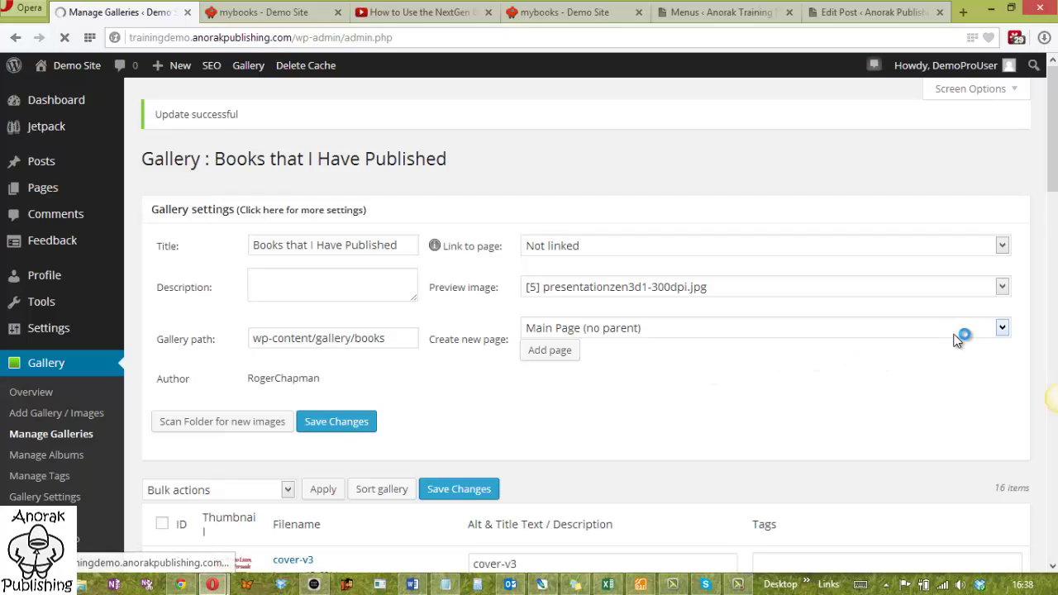
Create a new gallery page under parent My Book Gallery and save the settings
left_click(1000, 329)
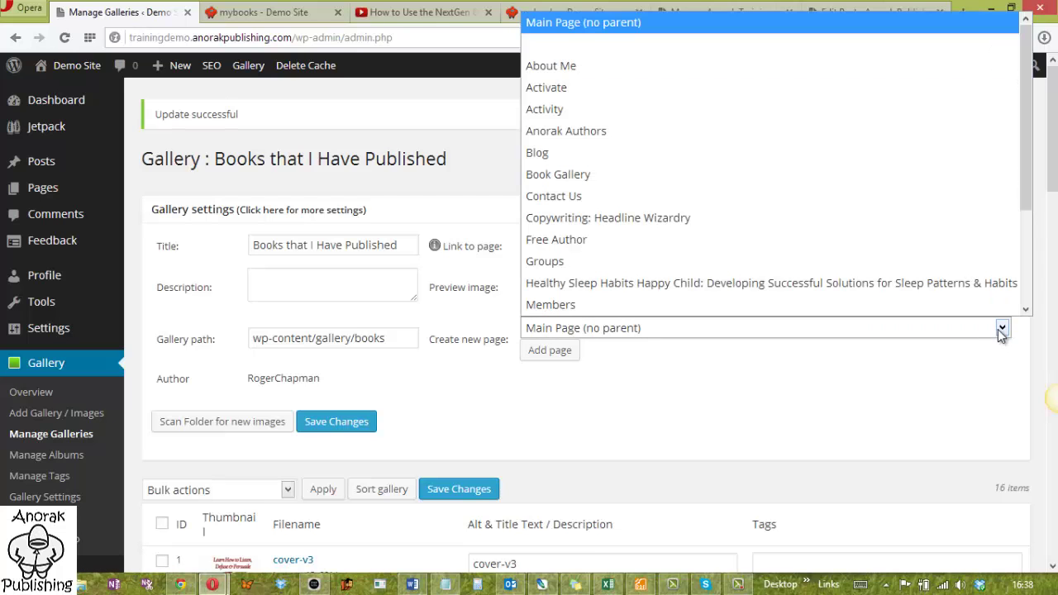
left_click_drag(1031, 140, 1031, 236)
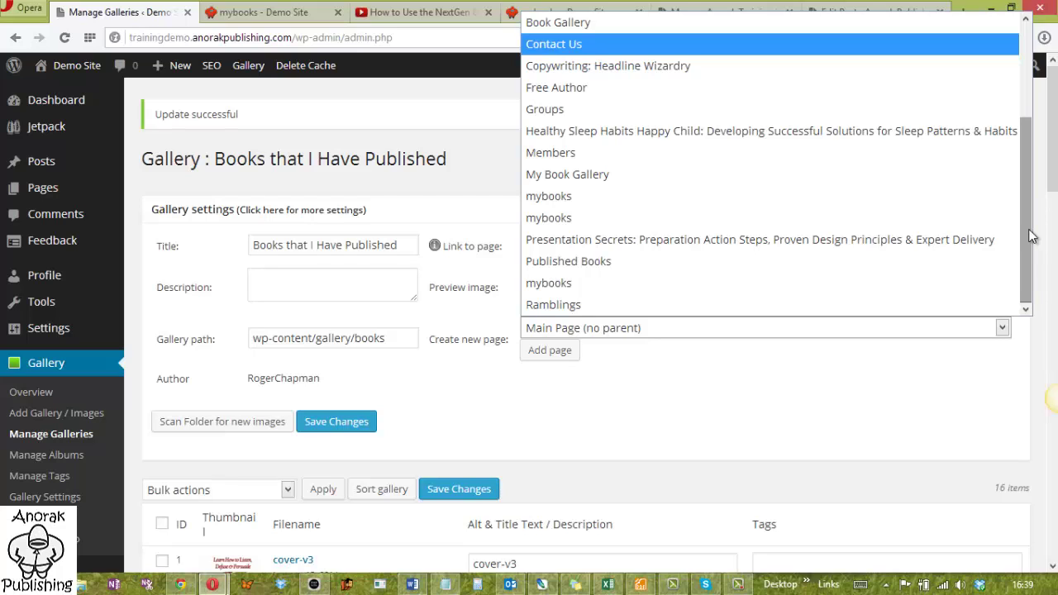
left_click(974, 178)
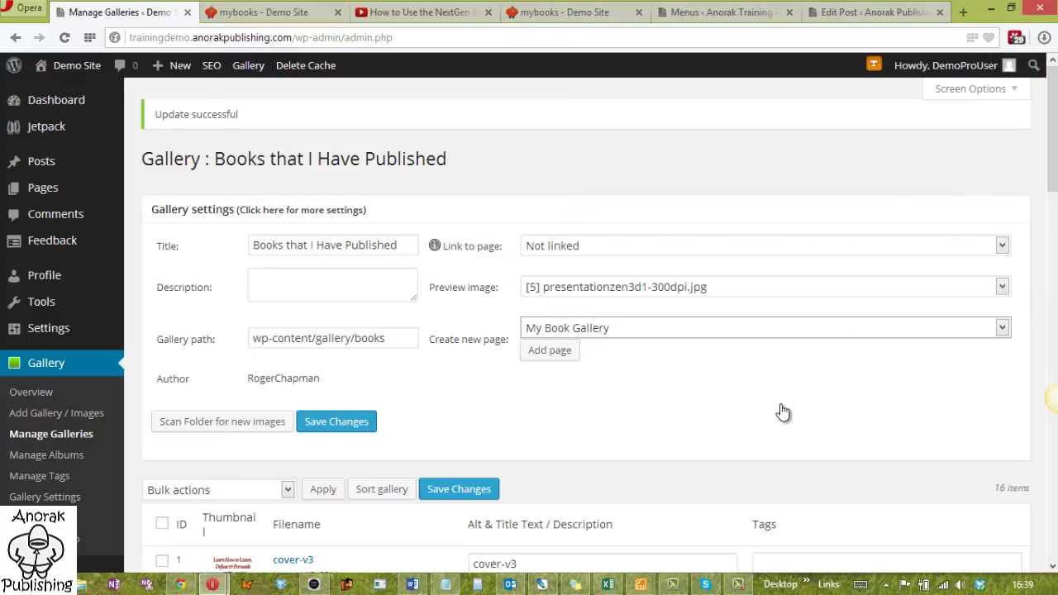
left_click(567, 363)
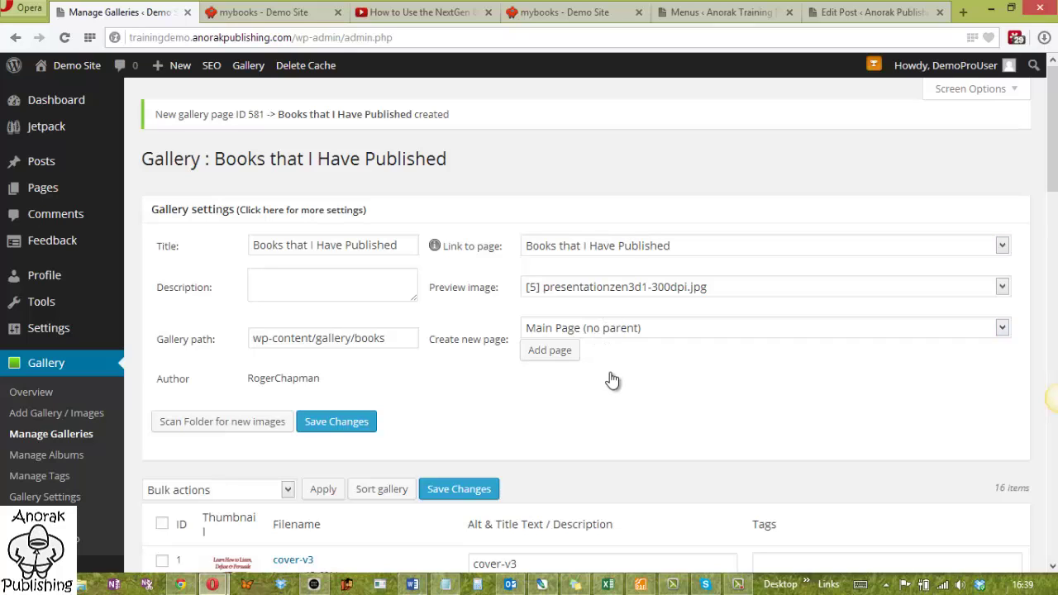
left_click(373, 424)
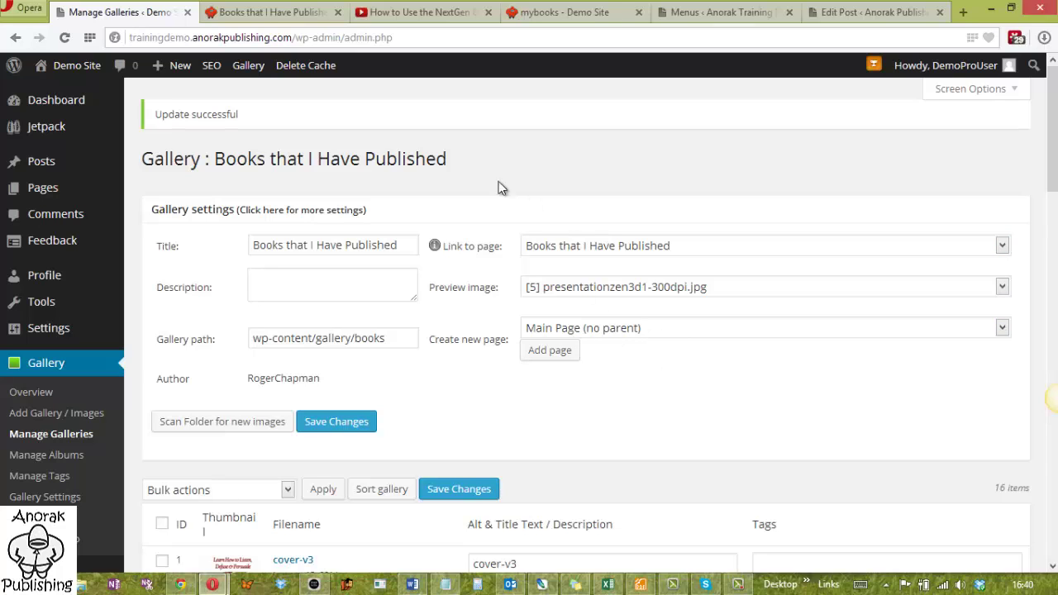
Open the published 'Books that I Have Published' page and enlarge the first book cover
left_click(289, 15)
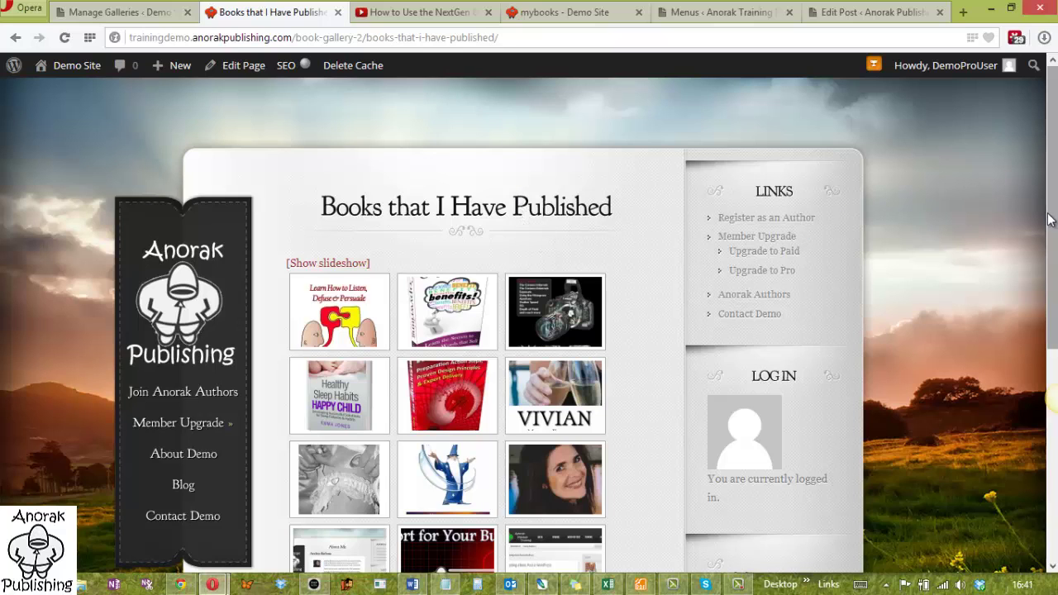
left_click_drag(1046, 212, 1048, 244)
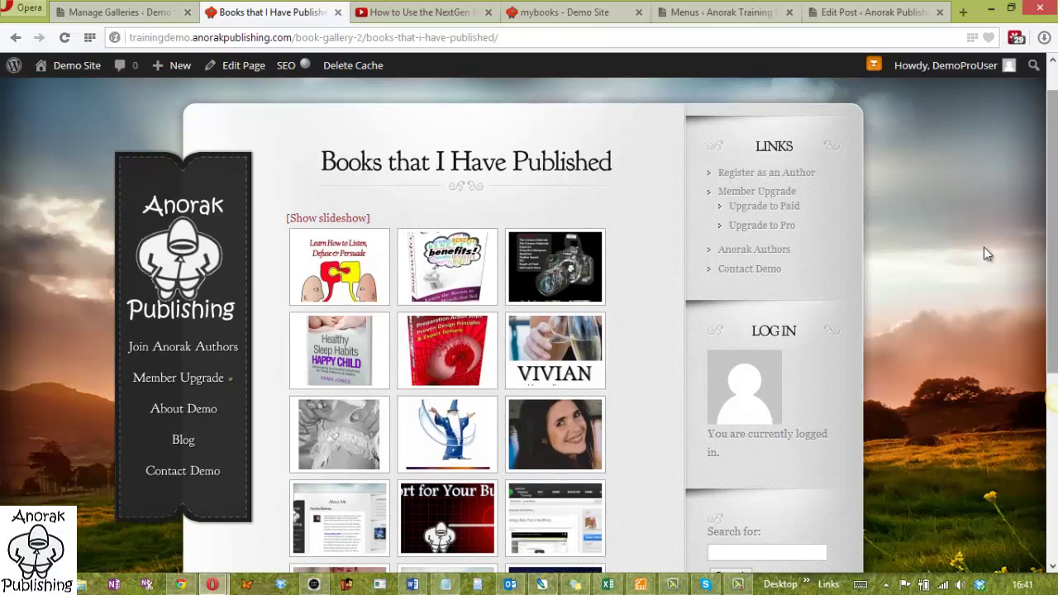
left_click(342, 248)
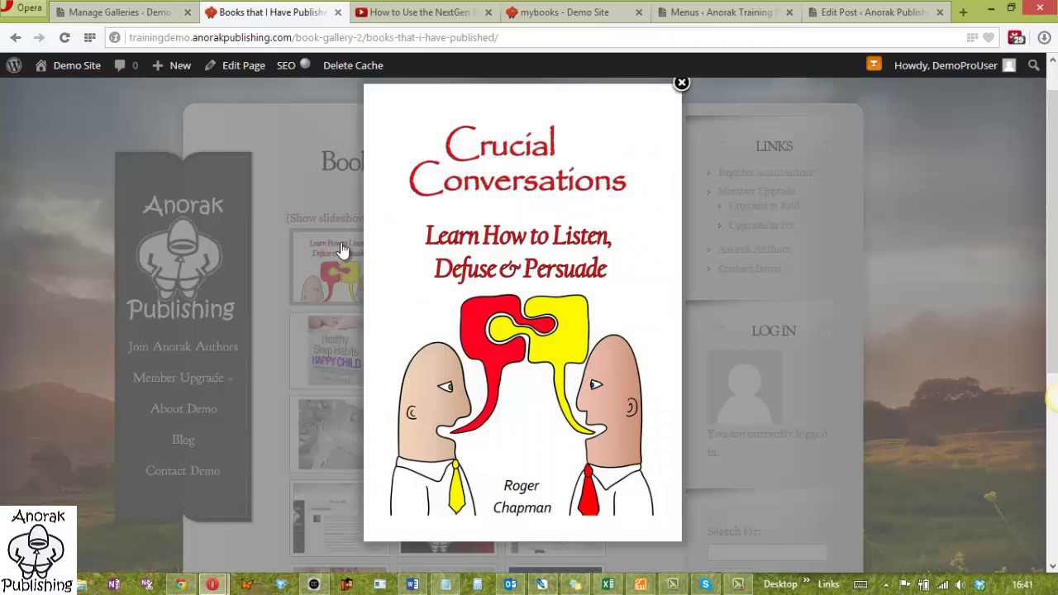
Step through the covers to Copywriting Headline Wizardry, then close the enlarged view
mouse_move(595, 319)
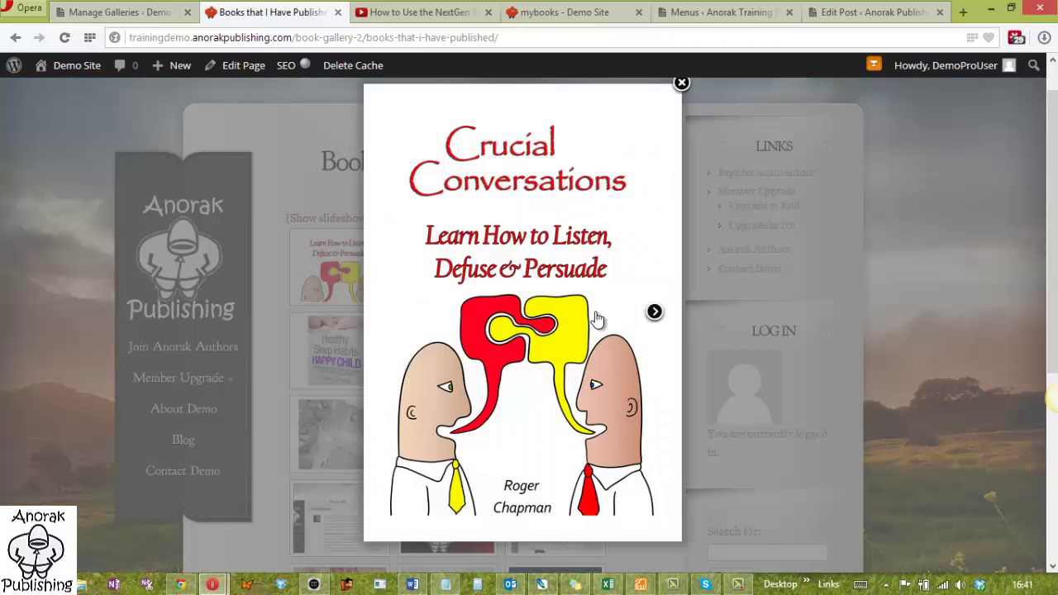
left_click(657, 314)
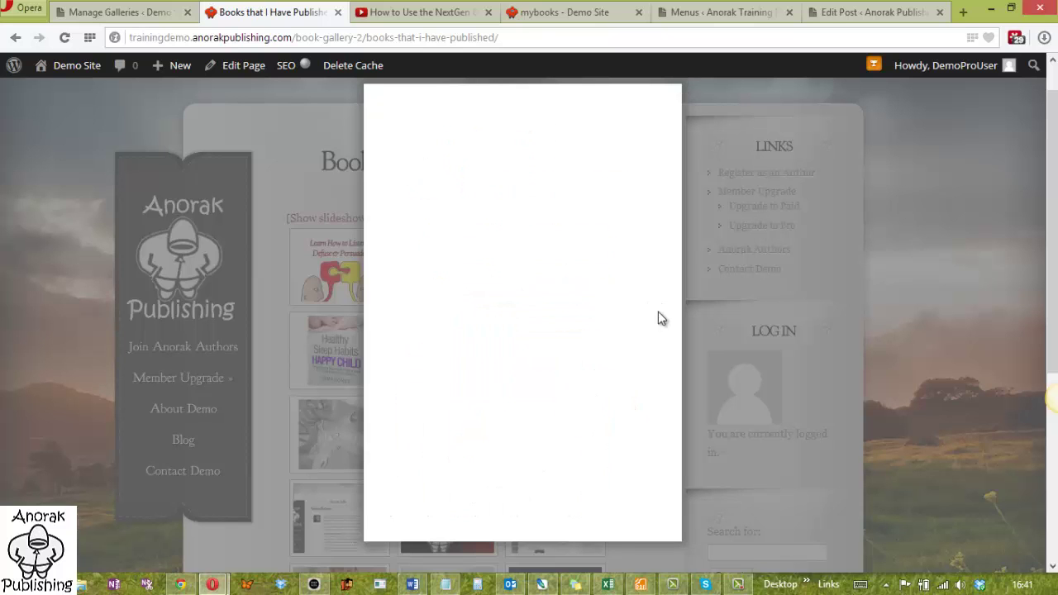
left_click(666, 314)
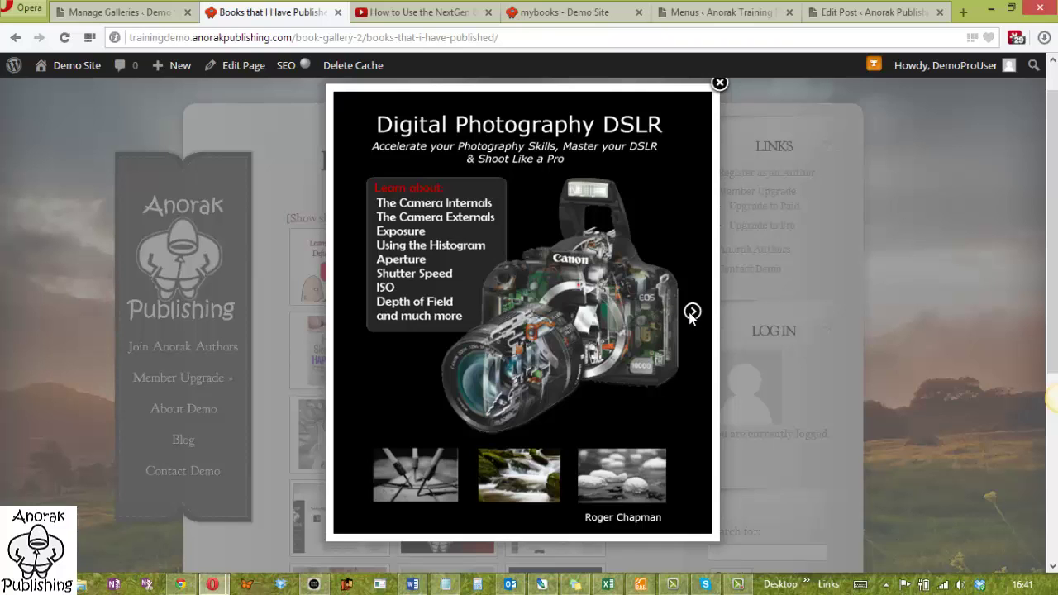
left_click(692, 314)
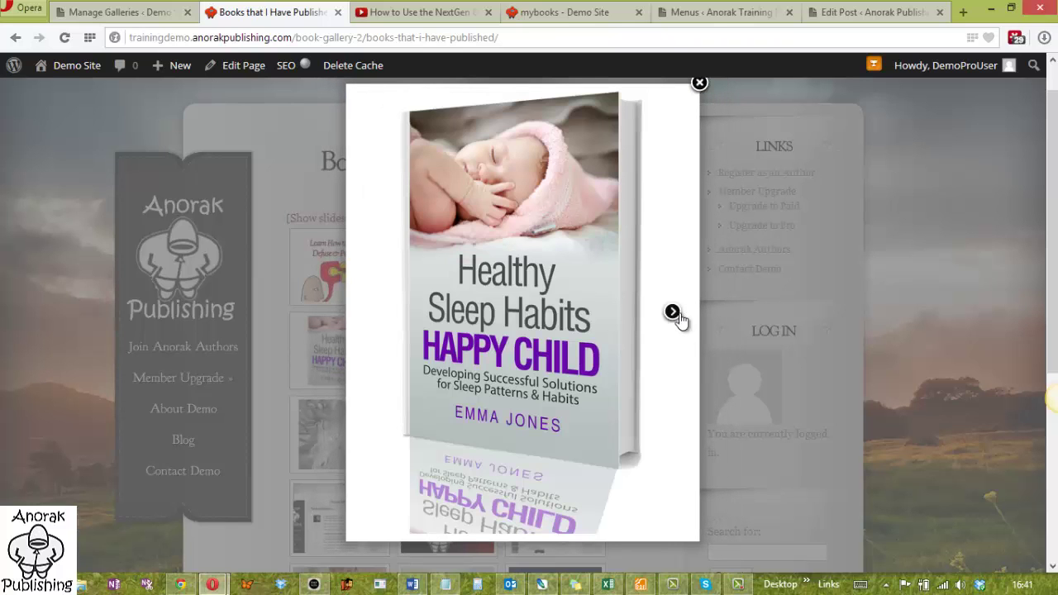
left_click(674, 314)
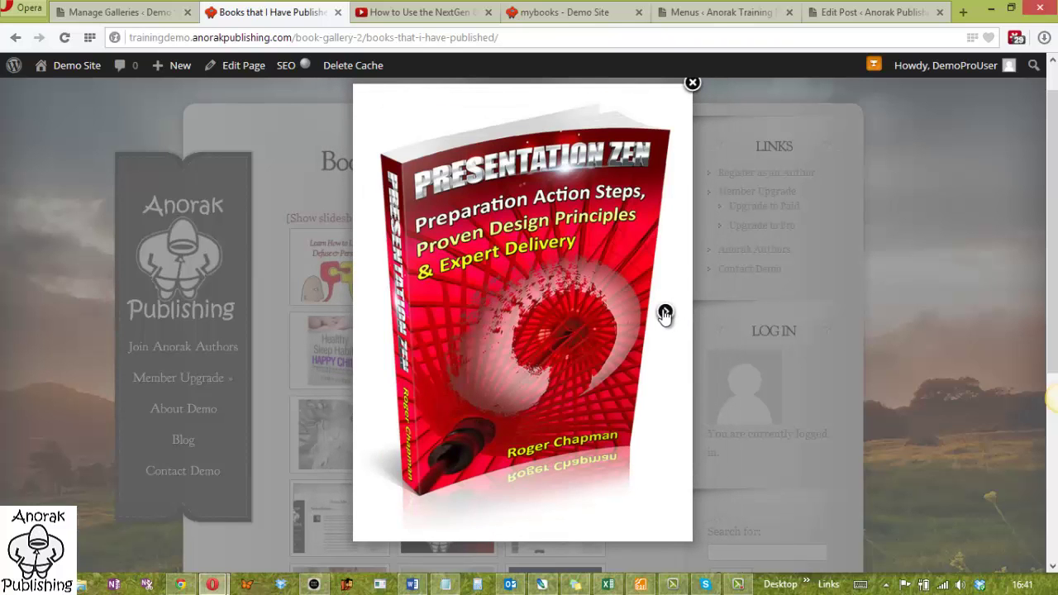
left_click(666, 314)
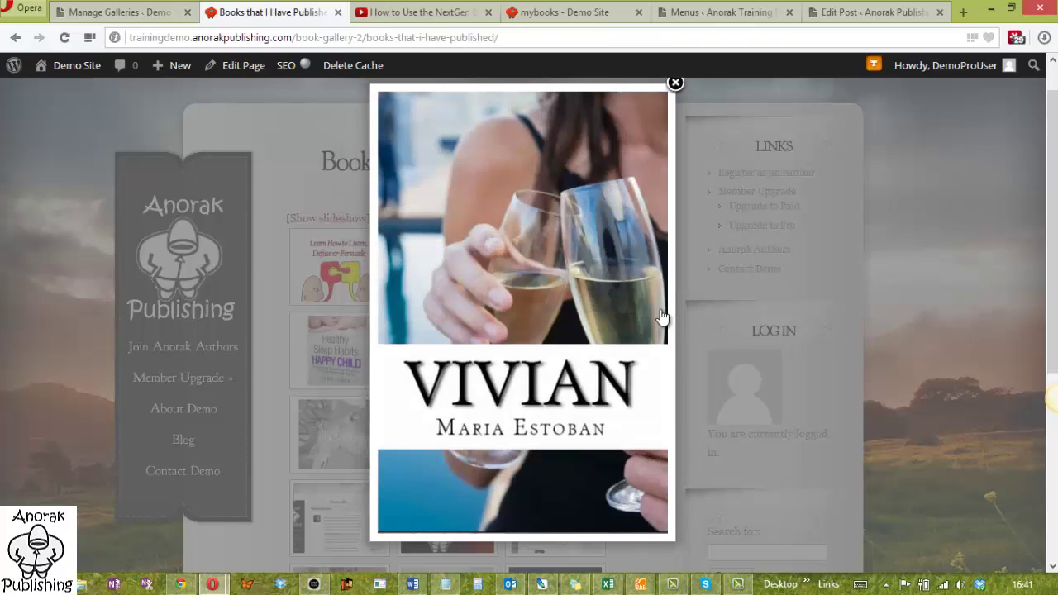
left_click(649, 314)
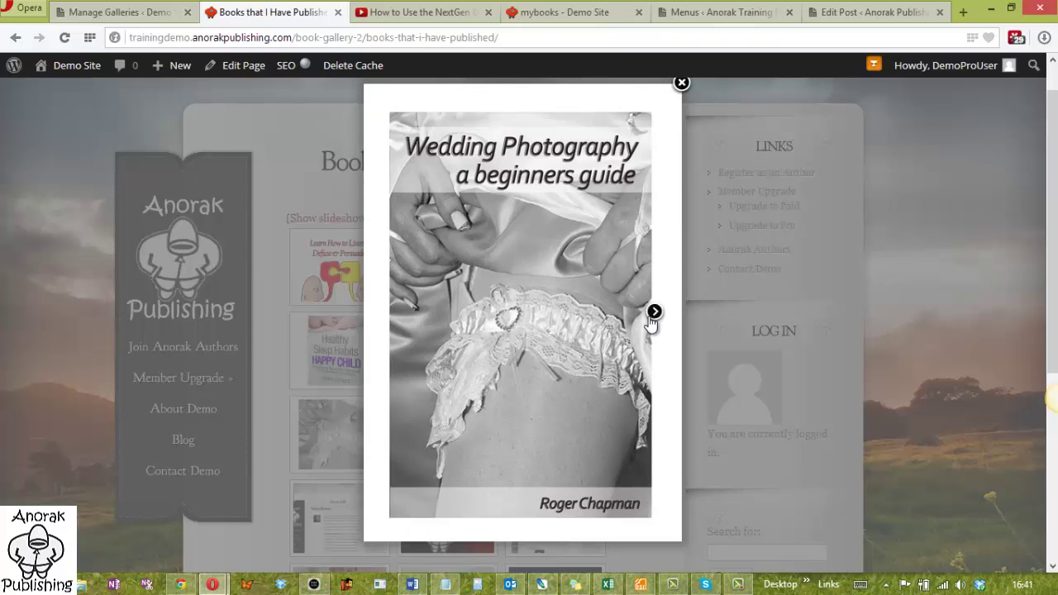
left_click(654, 316)
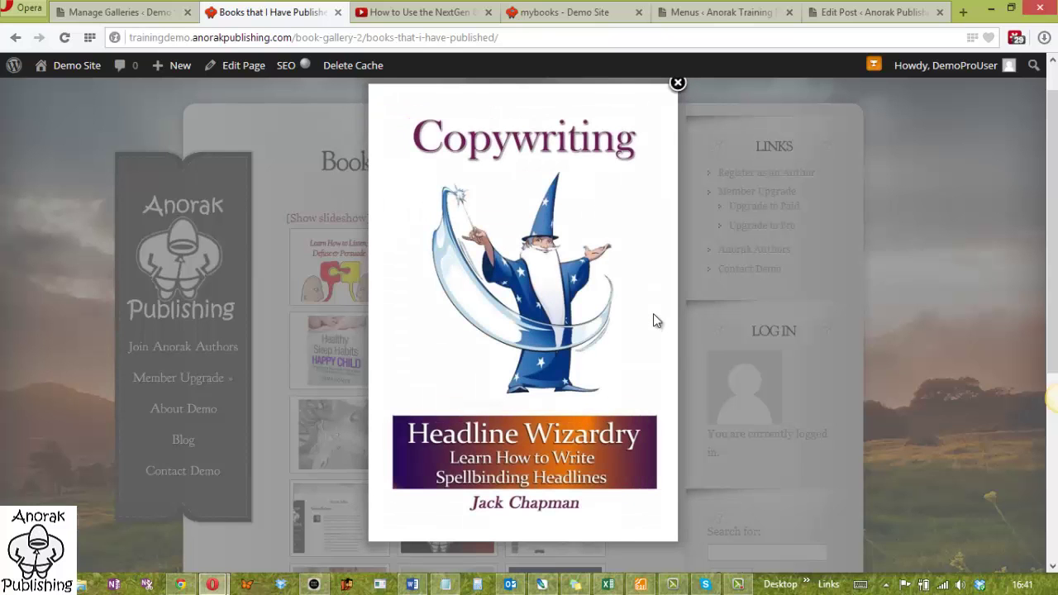
left_click(678, 85)
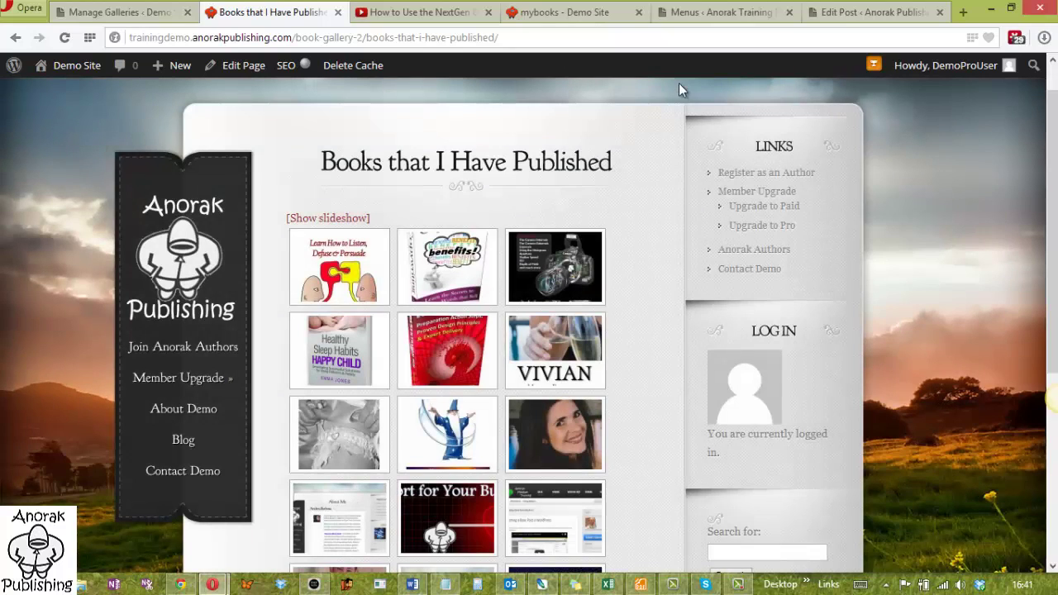
Switch the gallery to slideshow view and scroll down to watch it
left_click(350, 220)
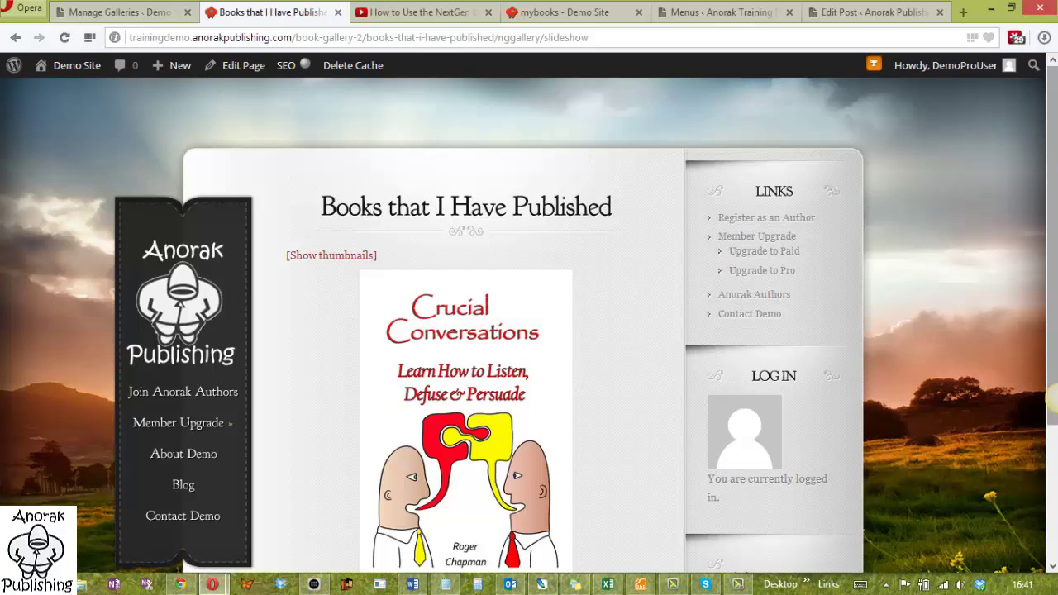
scroll(870, 270, "down", 1)
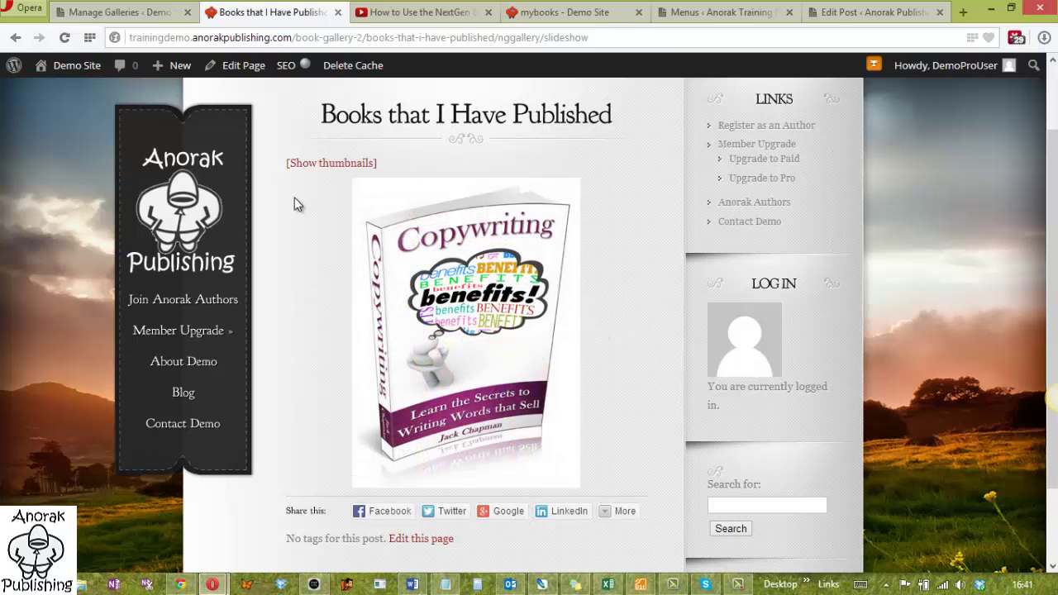
Return to the Manage Galleries tab and scroll down to the gallery's image list
left_click(115, 11)
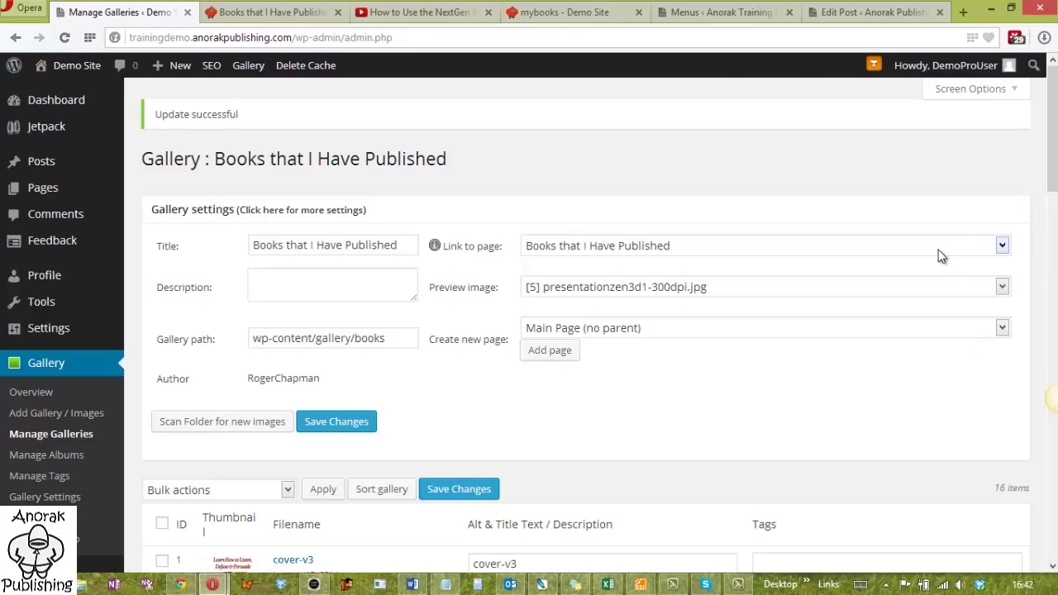
left_click_drag(1054, 182, 1054, 263)
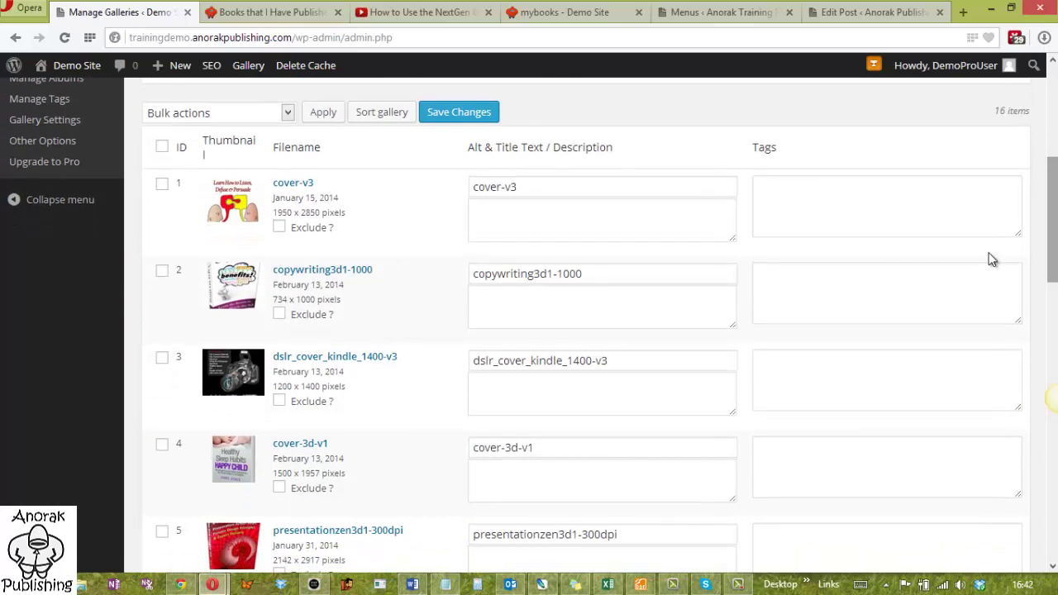
Retitle image 1 'copysriting: learn the secrets.....', describe it 'this is the desc of the book', and save
left_click(522, 187)
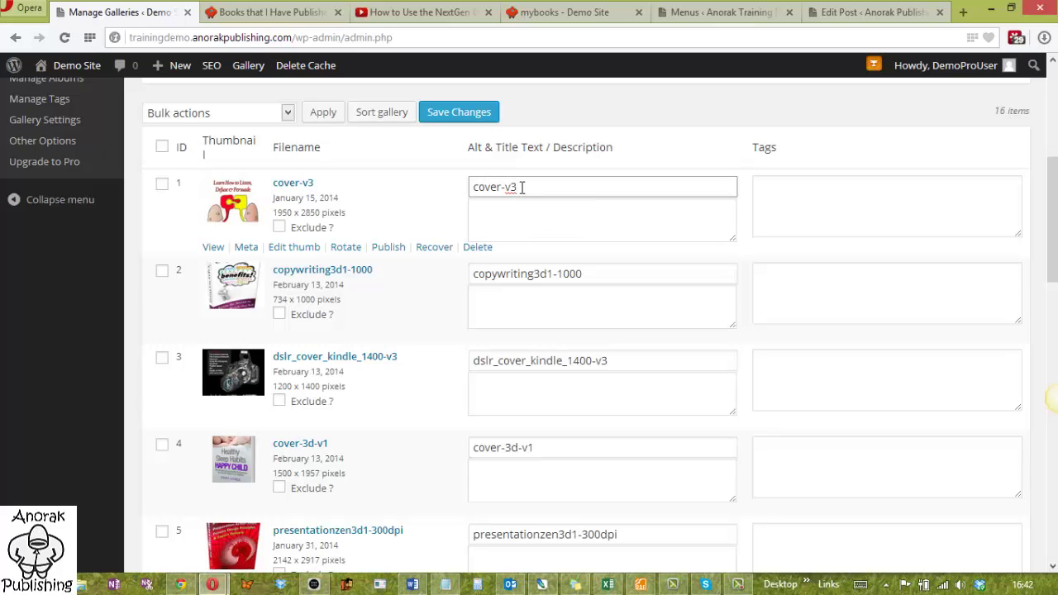
key("BackSpace")
key("BackSpace")
key("BackSpace")
type("copysriting: lea")
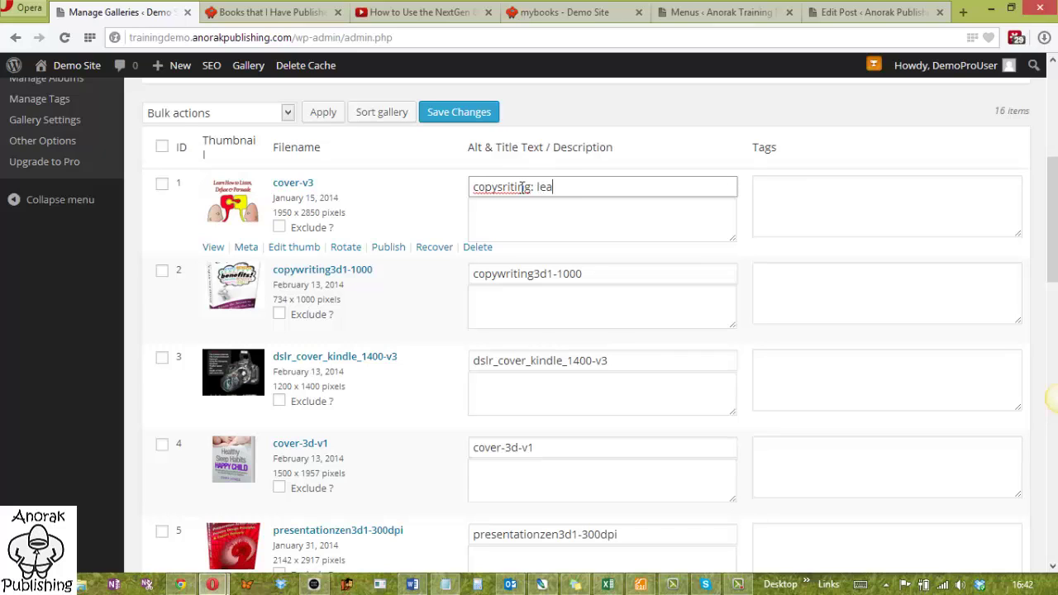
type("rn the secrets")
type(".....")
left_click(679, 211)
type("this i")
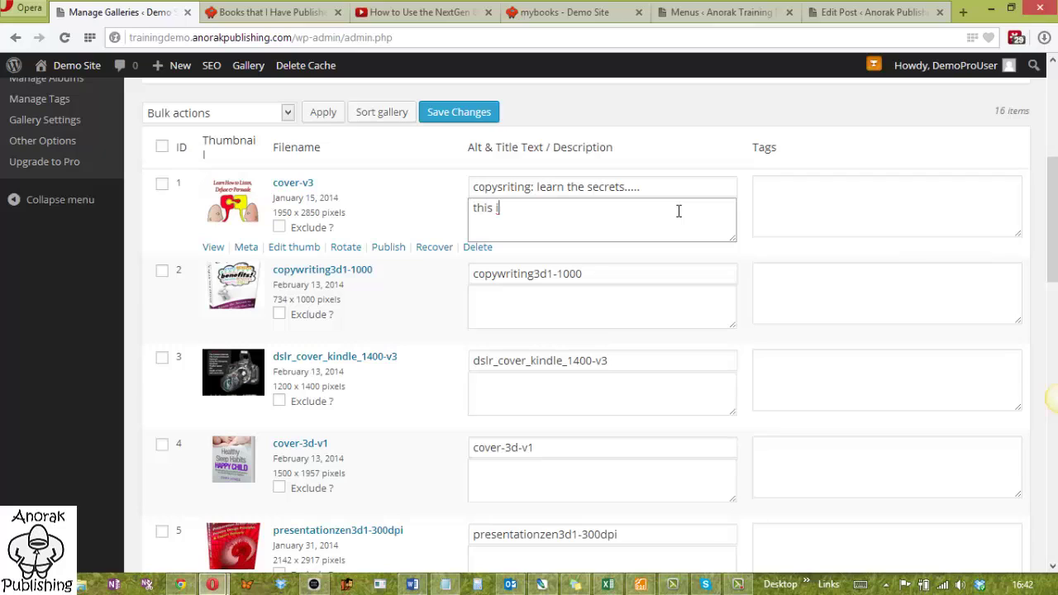
type("s the desc of the bo")
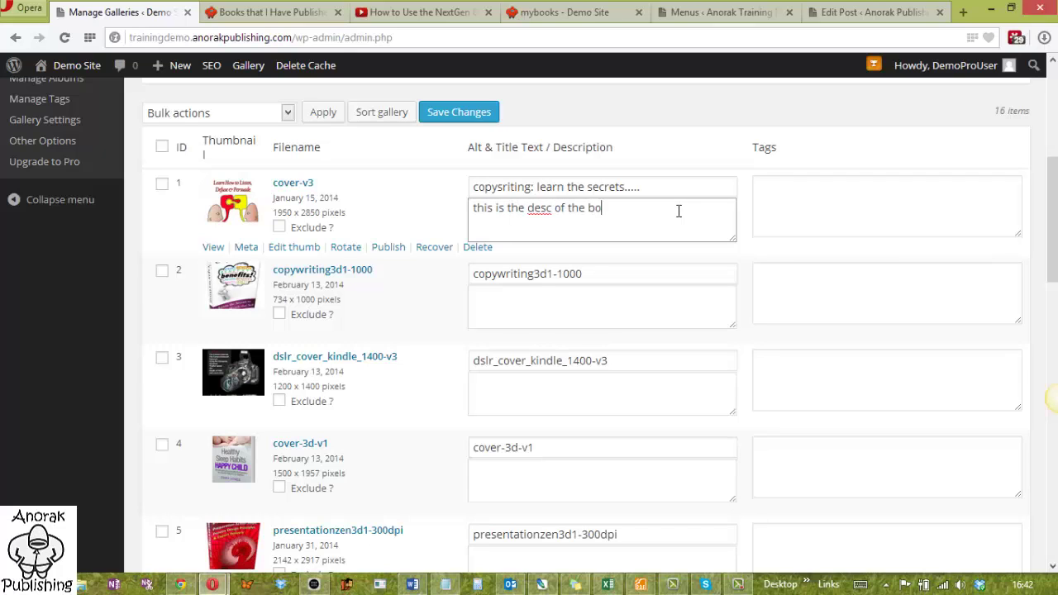
type("ok")
left_click(459, 113)
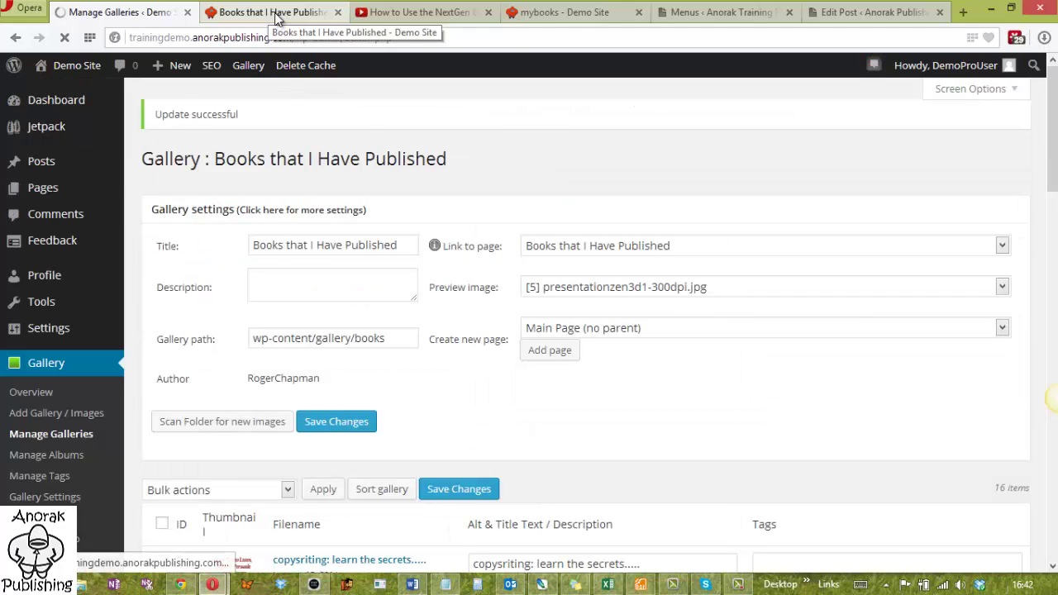
Switch the live gallery back to thumbnails, then enlarge and close the first cover
left_click(277, 15)
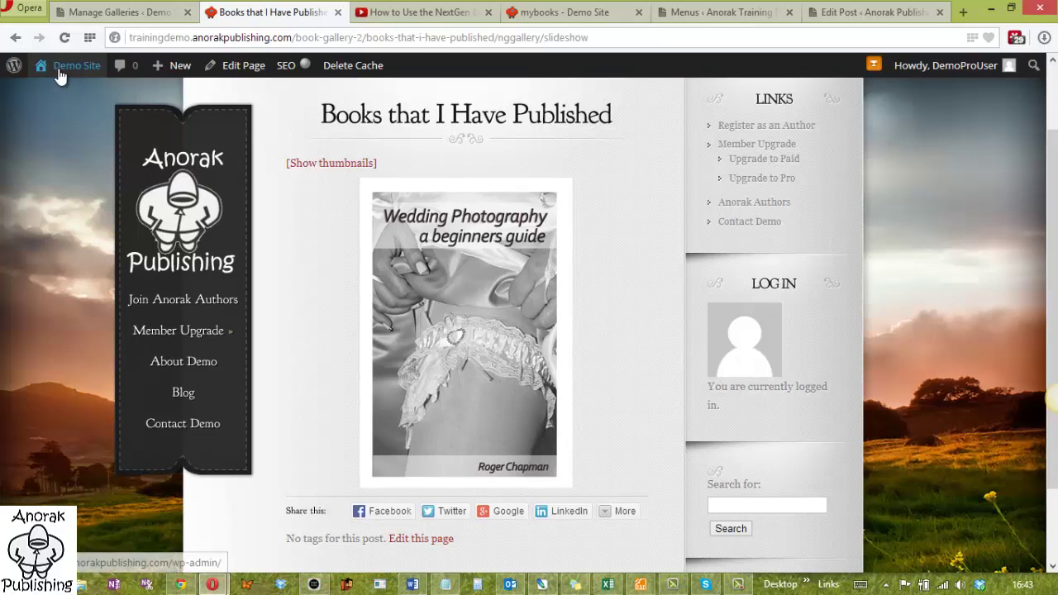
left_click(16, 38)
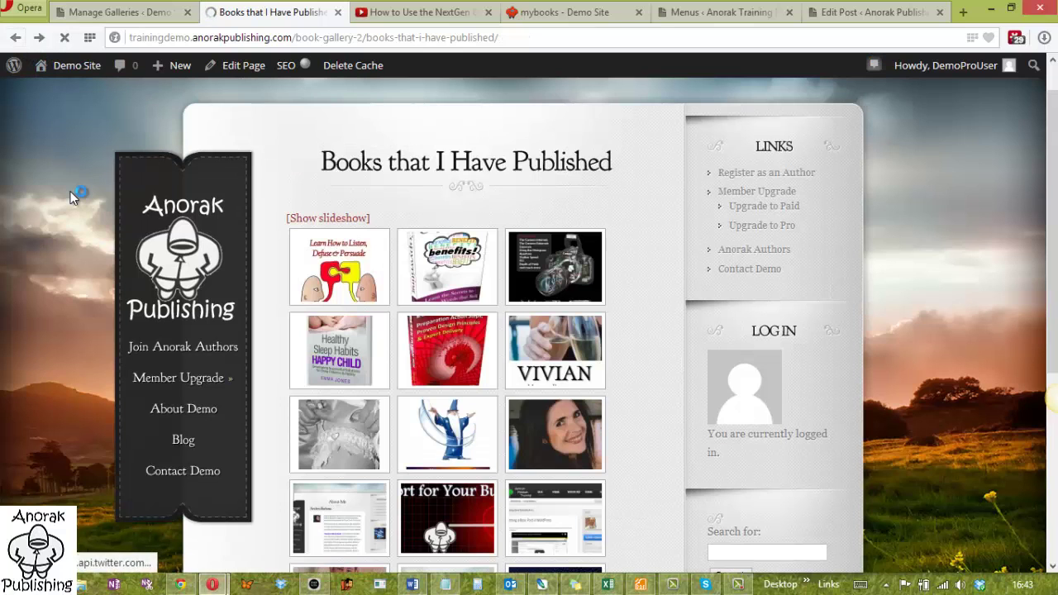
left_click(351, 270)
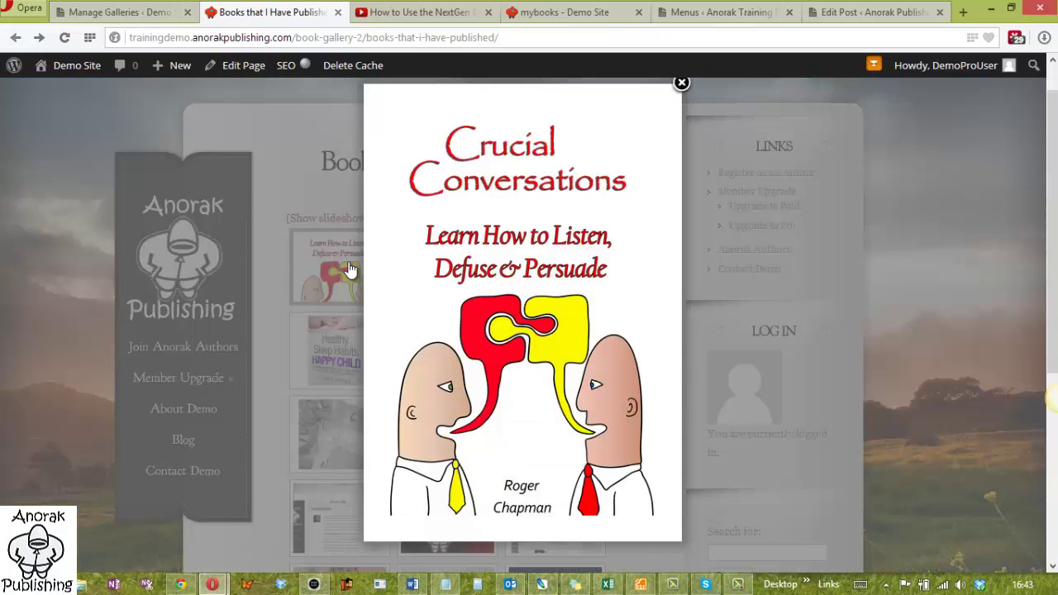
left_click(682, 85)
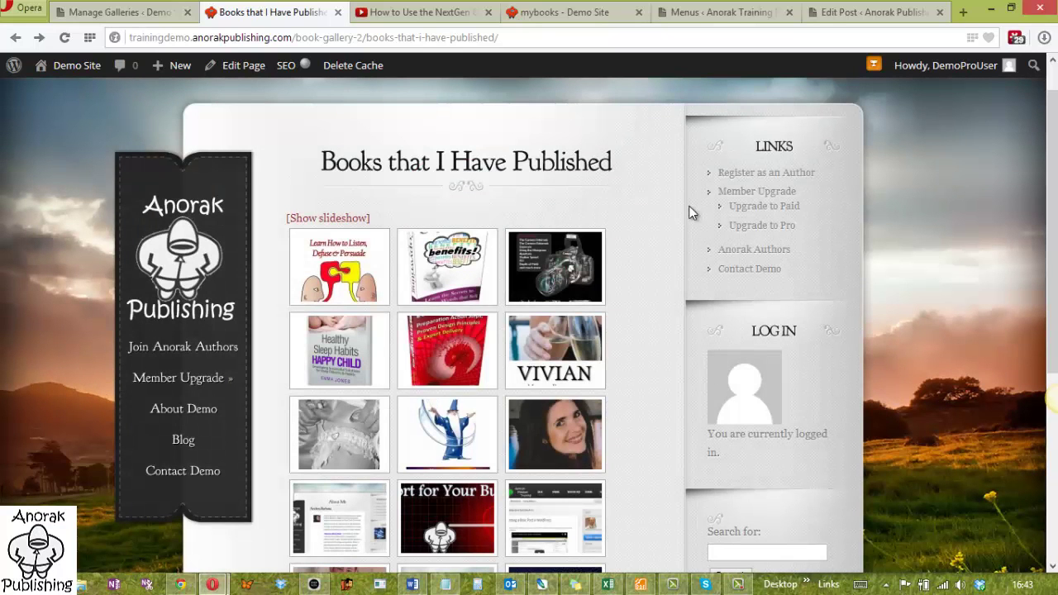
Reload the page and confirm the first cover's enlarged view shows the new description
left_click(696, 208)
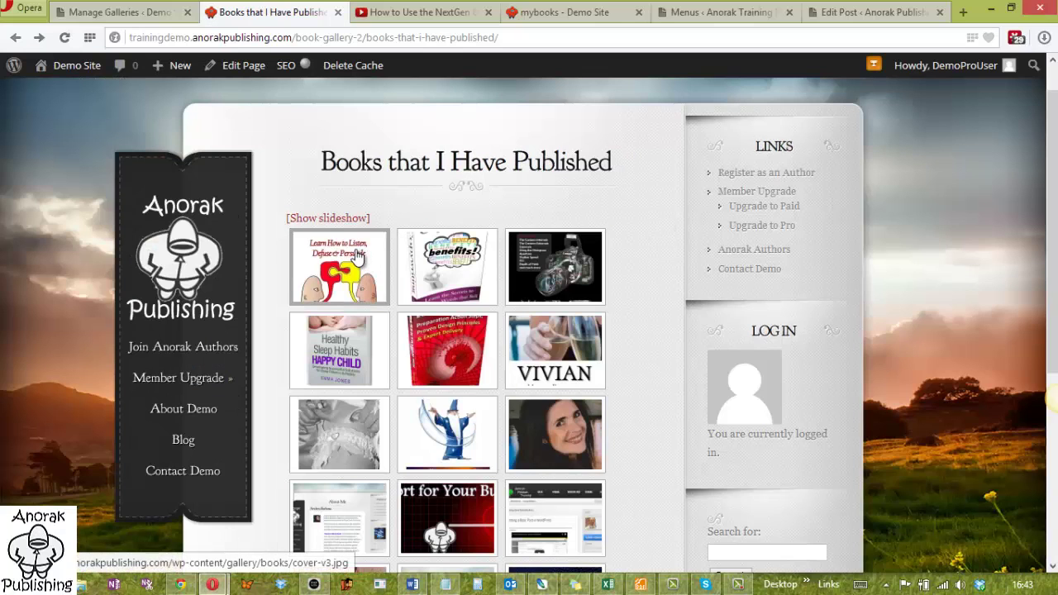
left_click(358, 256)
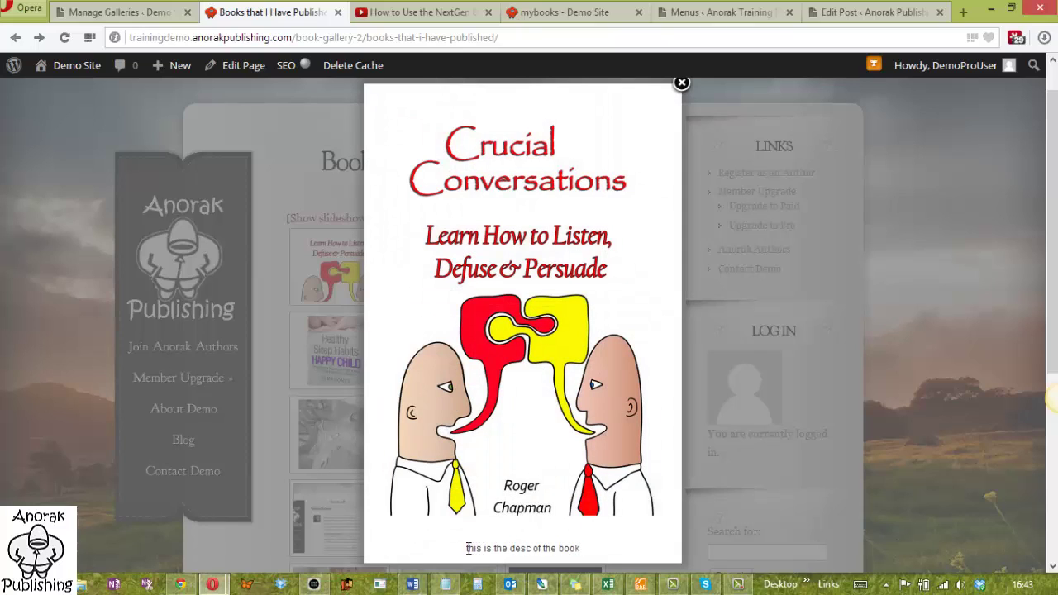
mouse_move(612, 504)
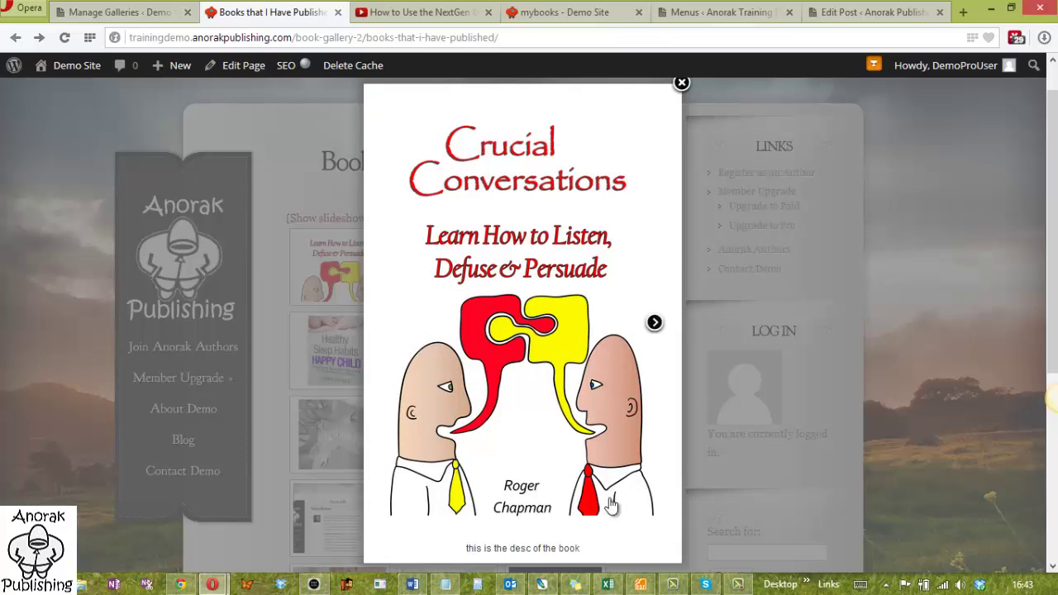
left_click(682, 83)
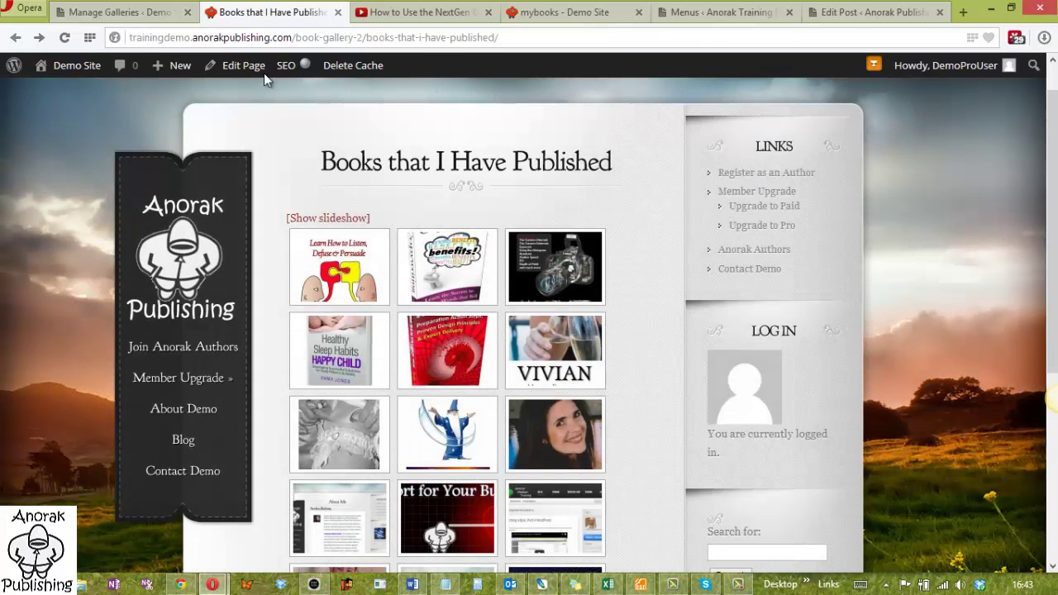
left_click(153, 12)
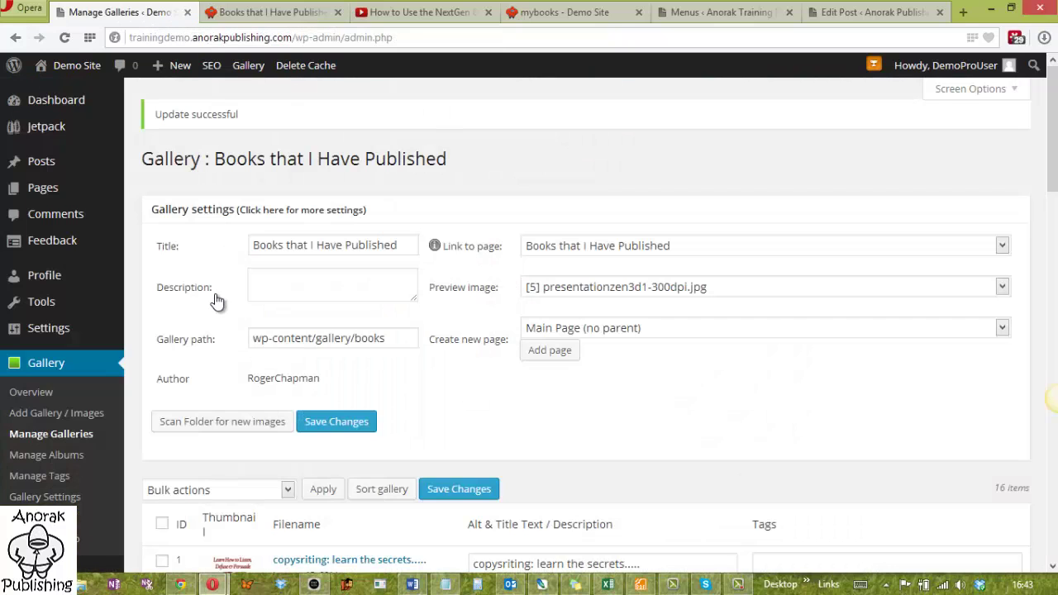
scroll(216, 301, "down", 3)
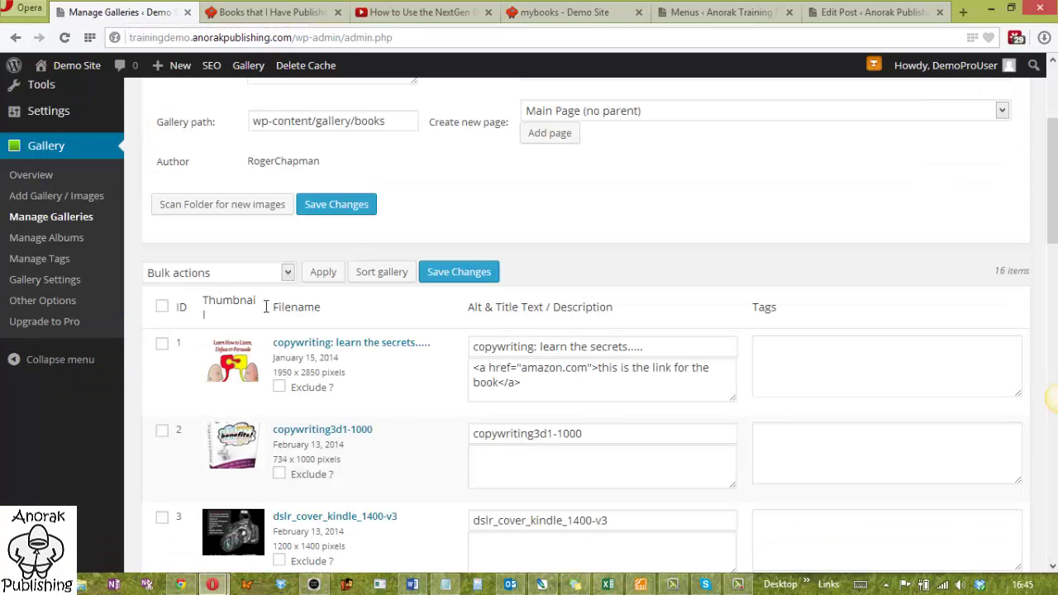
mouse_move(440, 415)
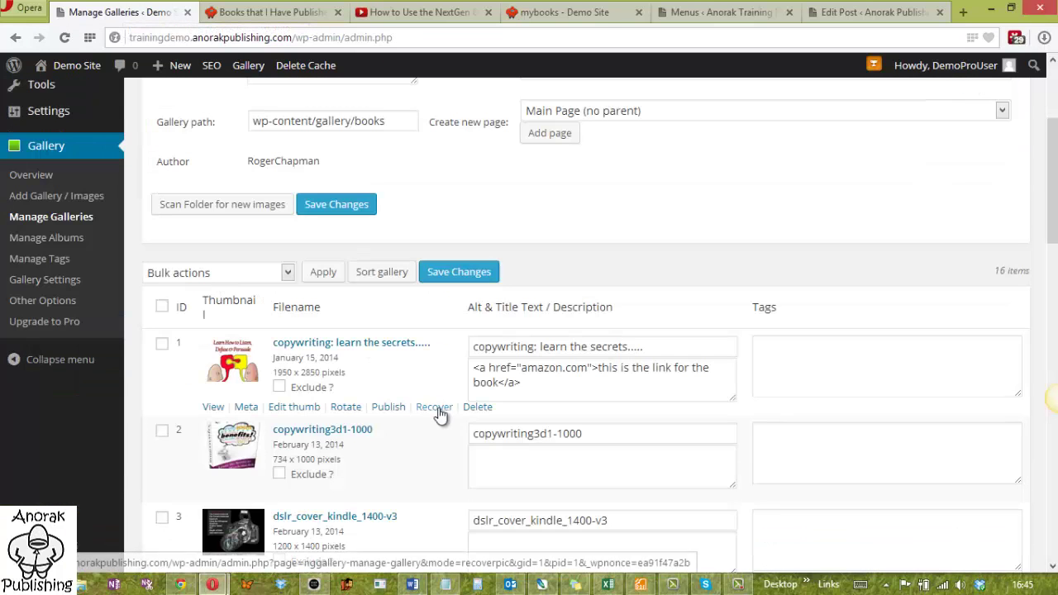
left_click(522, 369)
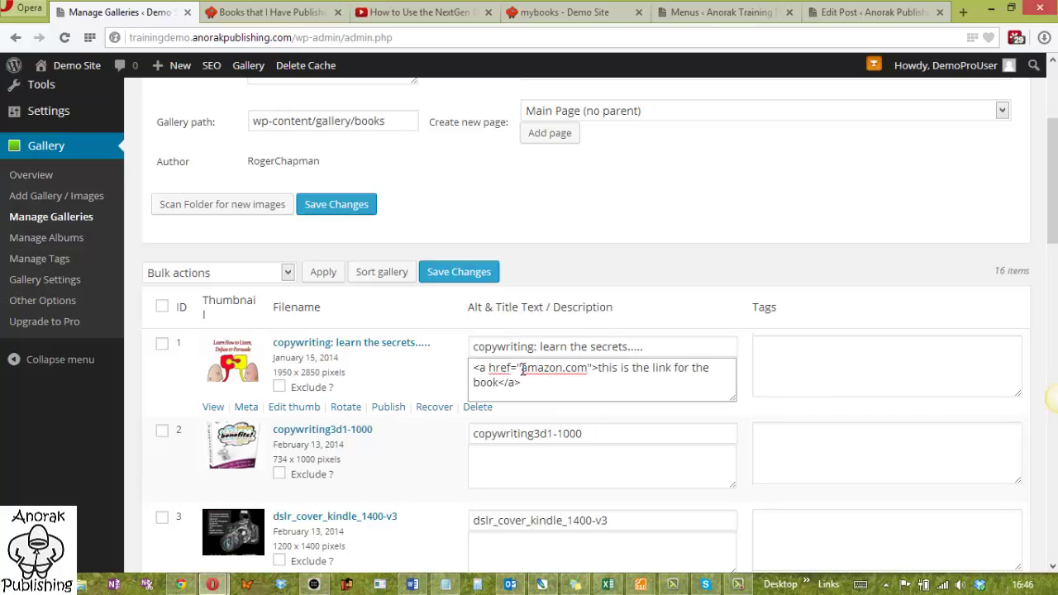
type("http:")
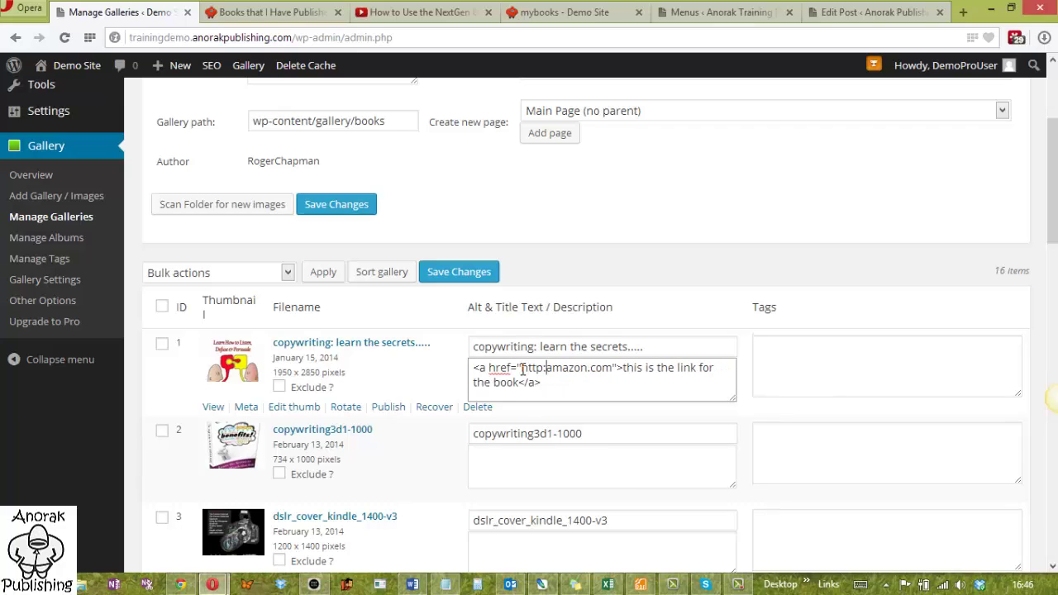
type("//")
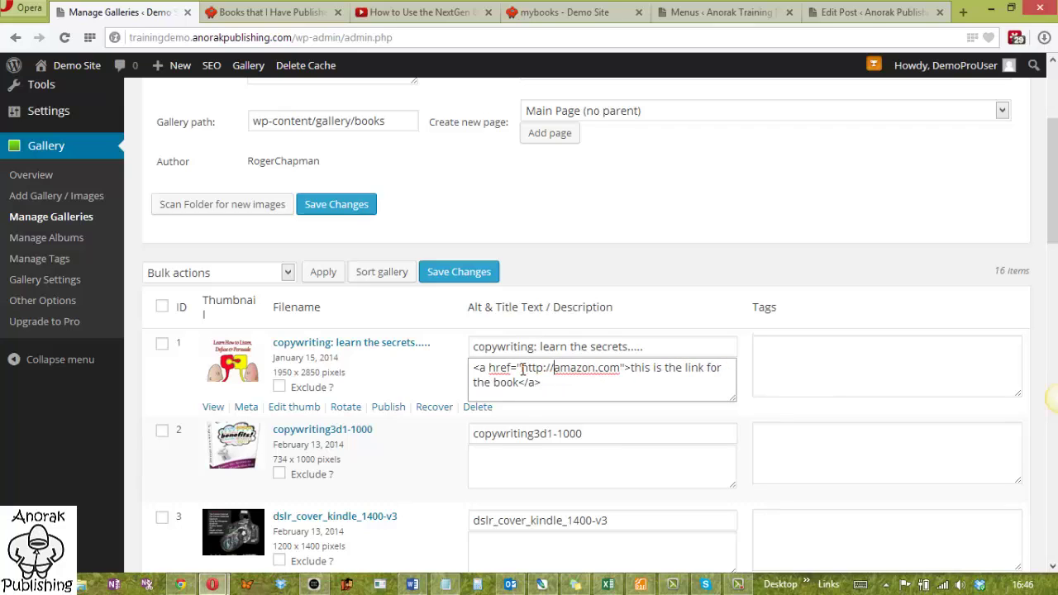
left_click(620, 368)
type("/")
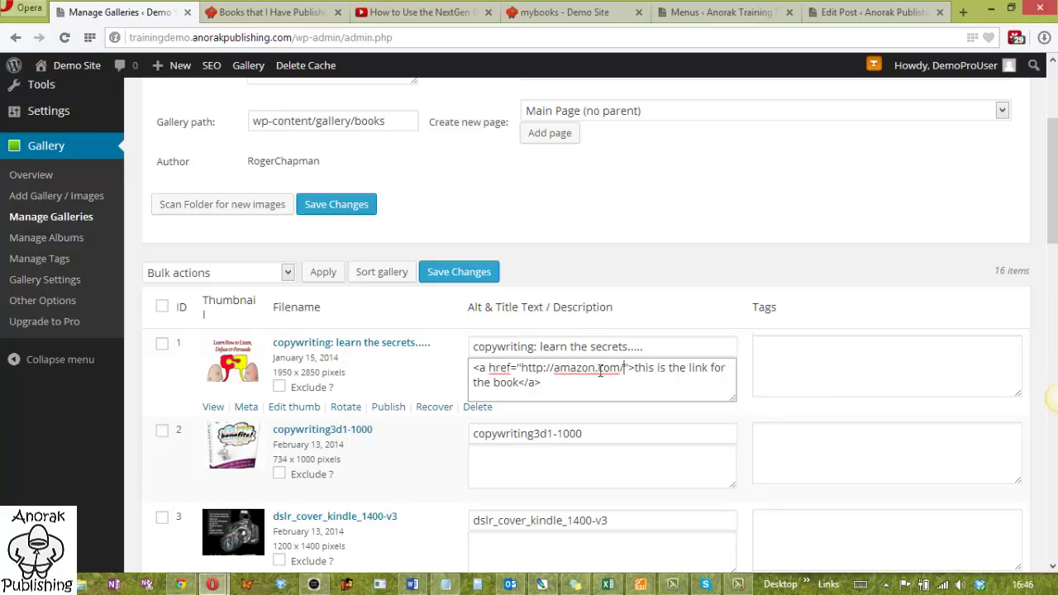
left_click(432, 280)
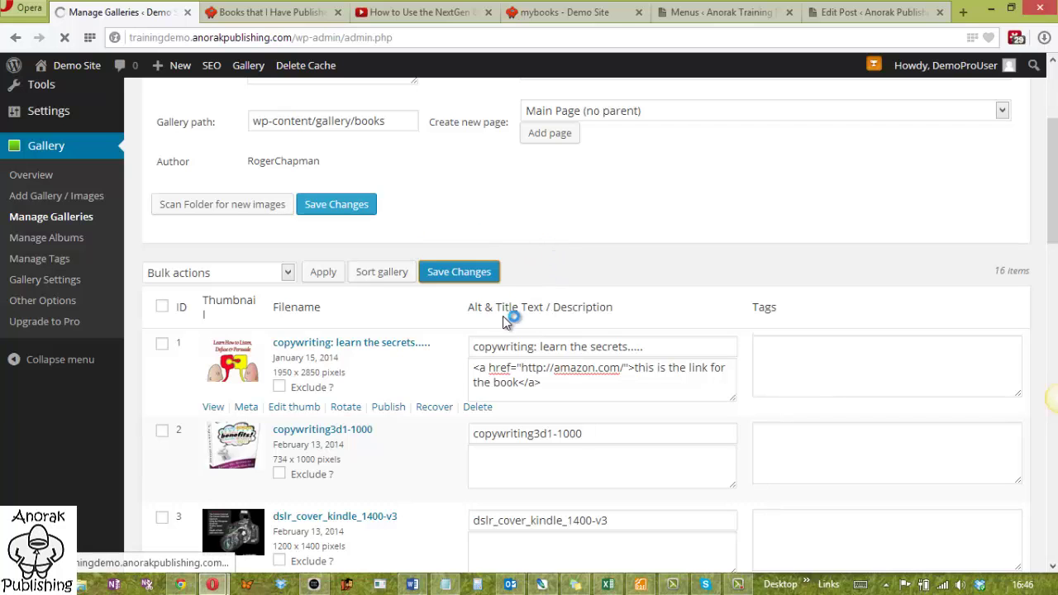
left_click(559, 370)
scroll(538, 390, "down", 3)
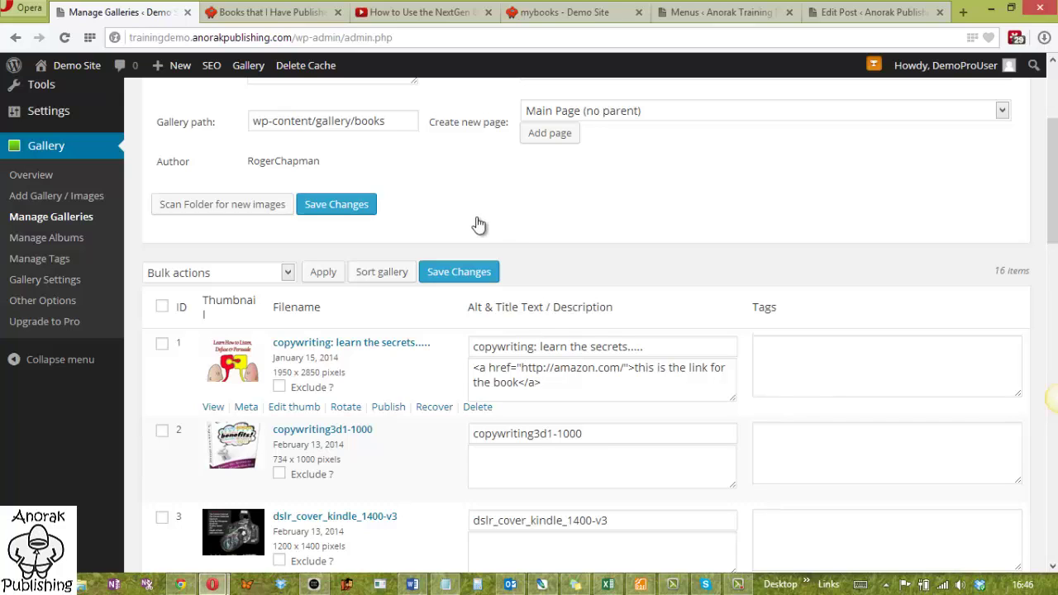
Enlarge the first book cover on the live gallery, follow its caption link to Amazon, then return to Manage Galleries
left_click(257, 12)
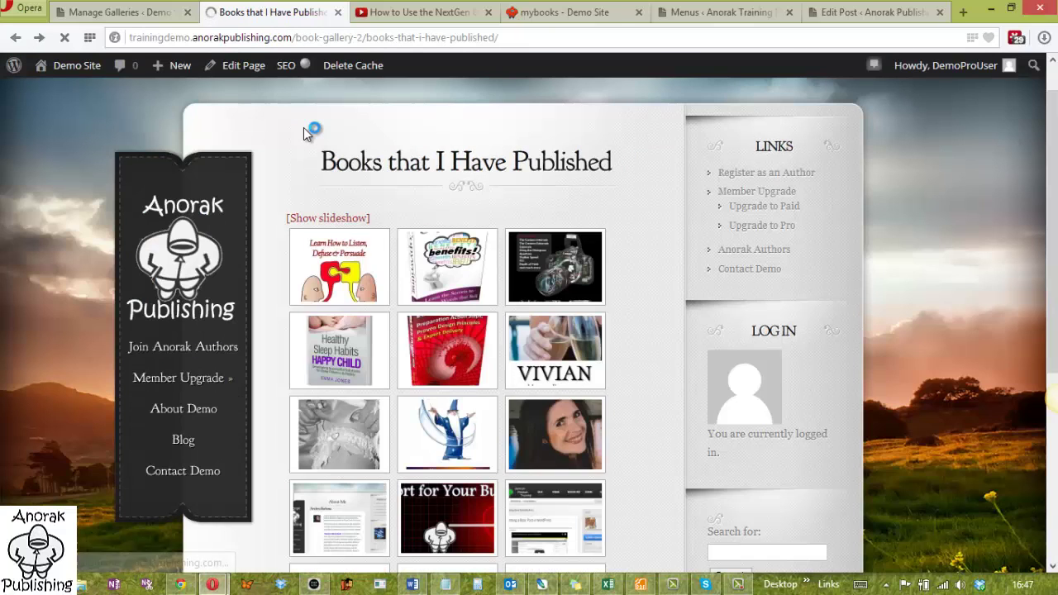
left_click(335, 266)
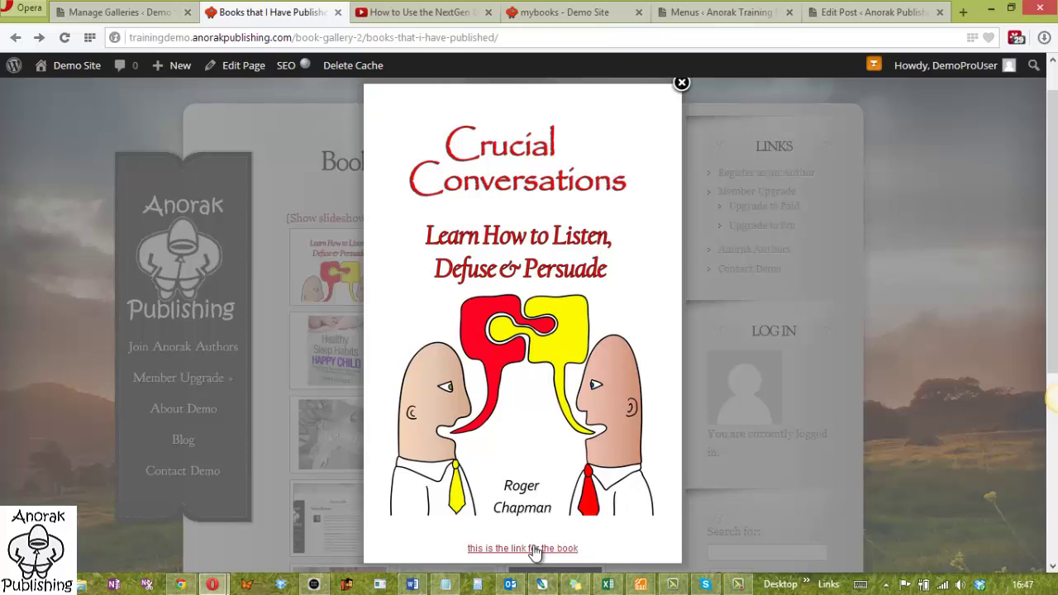
left_click(533, 549)
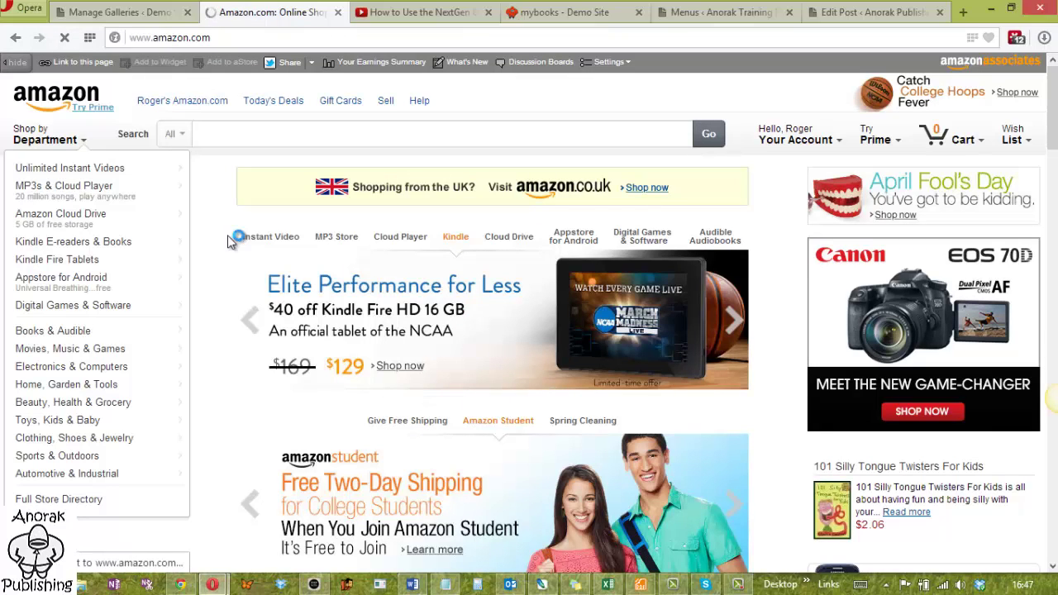
left_click(130, 15)
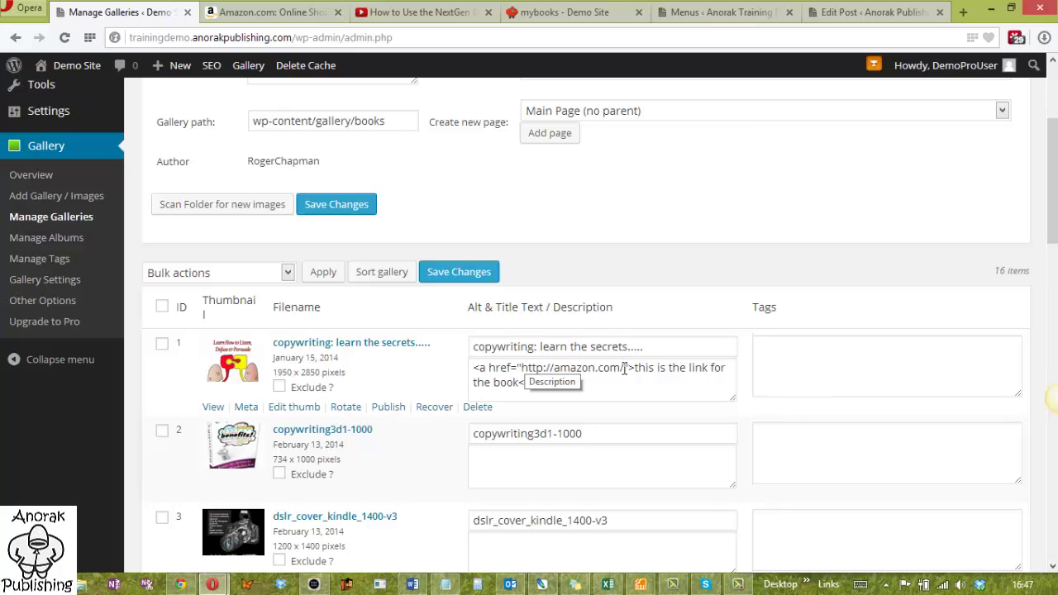
Add target="_blank" to the link in the first image's description
left_click(629, 368)
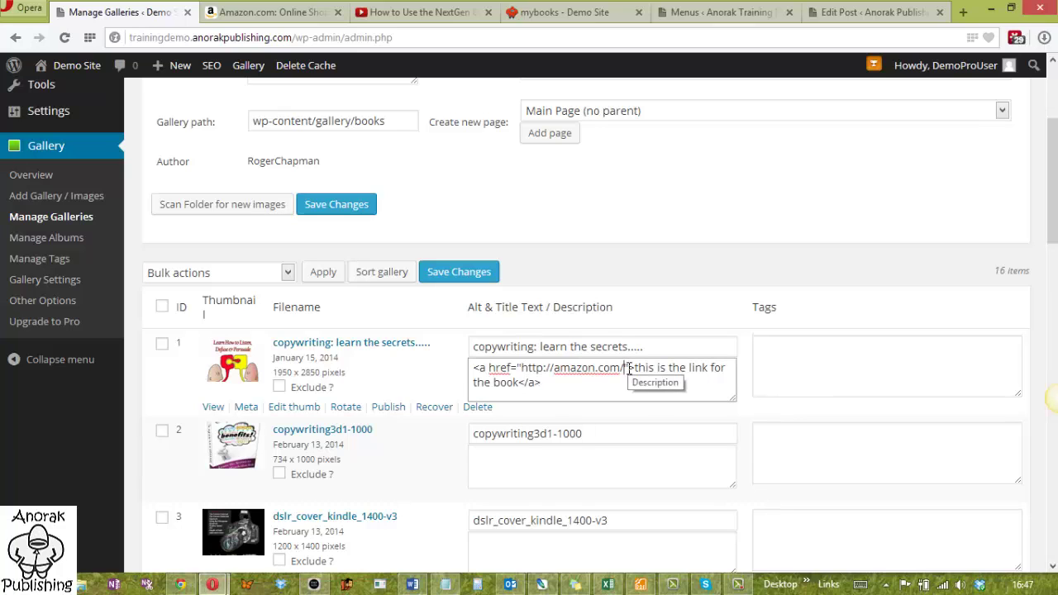
type(">")
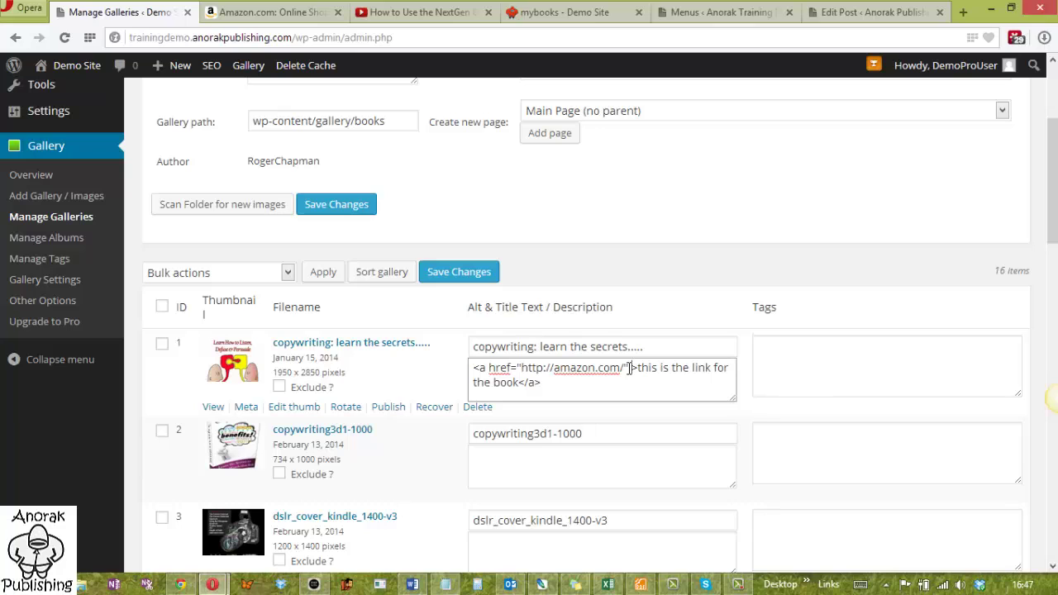
type(" target")
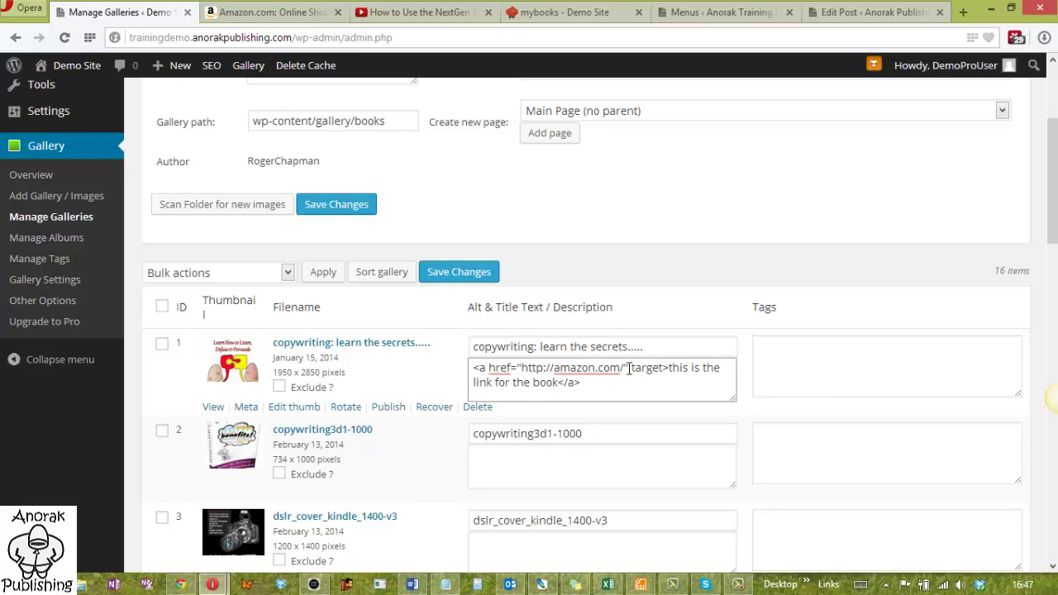
type("=\"_blank")
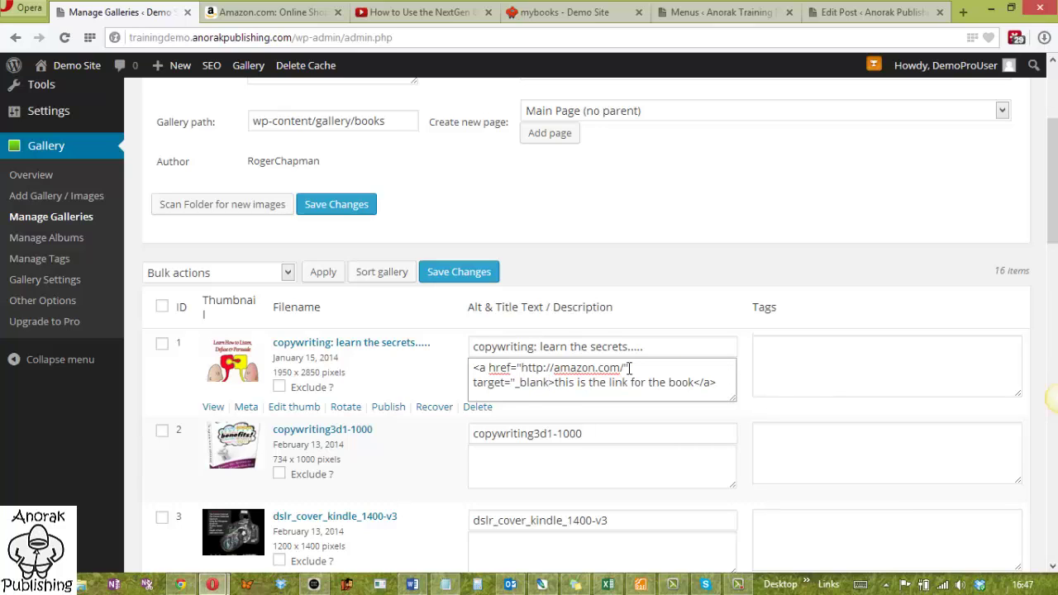
type("\"")
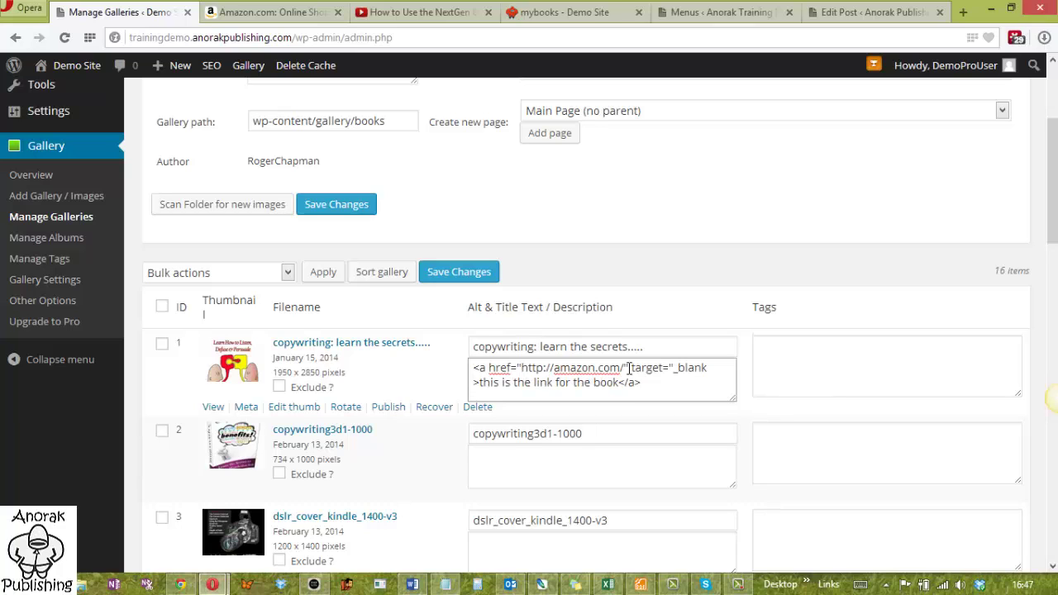
key("BackSpace")
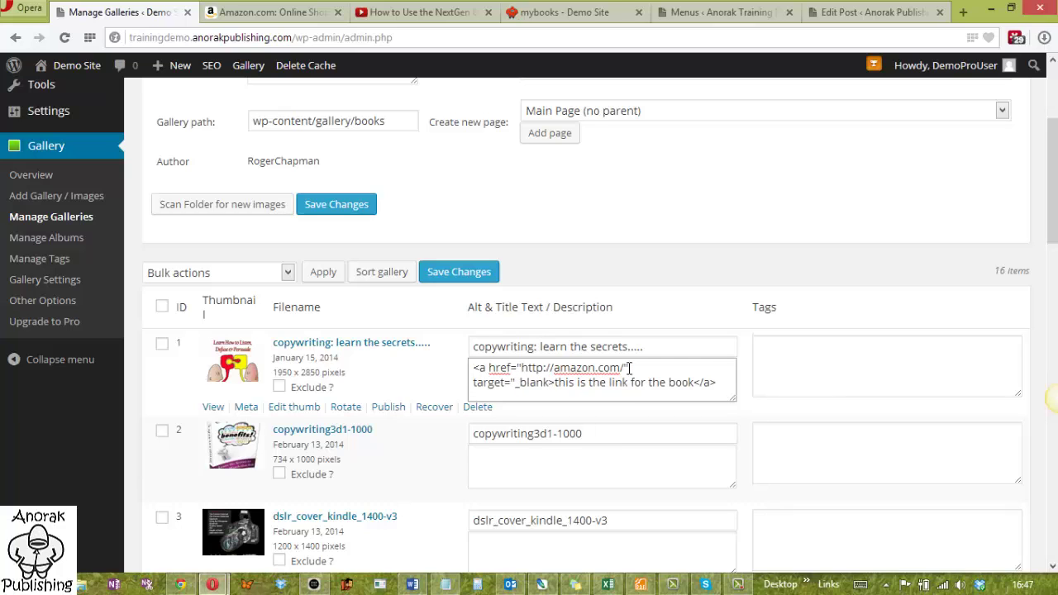
type("\"")
Add rel="no-follow" to the same link and save the gallery changes
left_click(628, 368)
key("Delete")
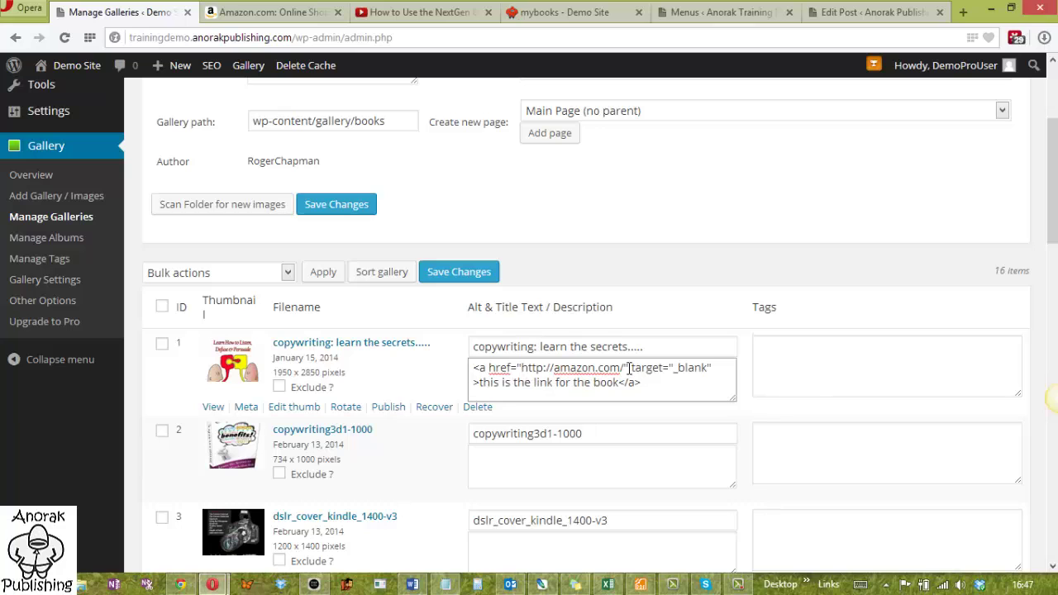
type("rel=")
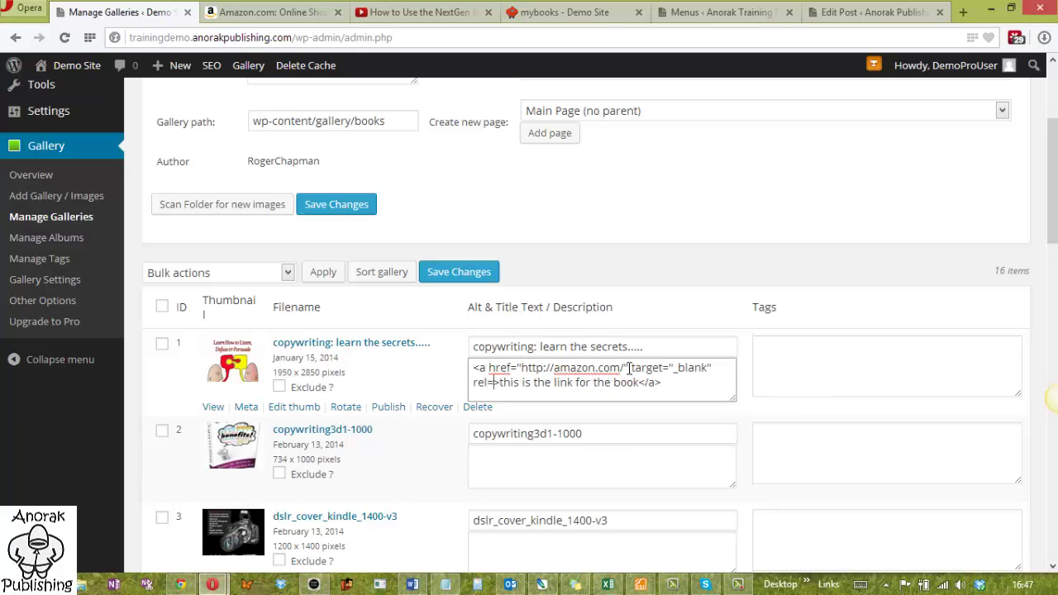
type("\"\"")
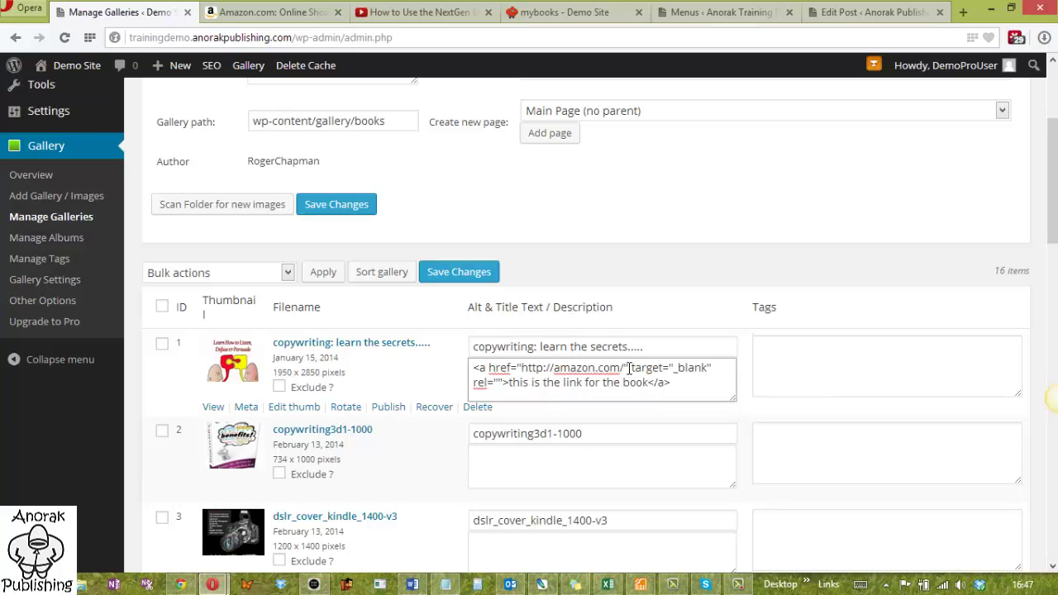
type("no-folo")
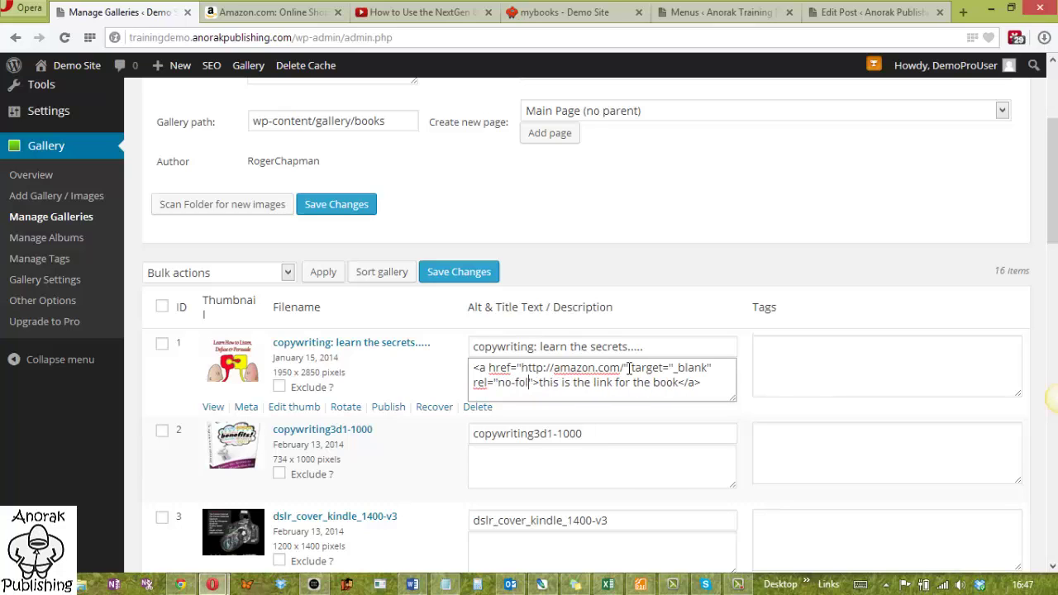
key("BackSpace")
type("low\"")
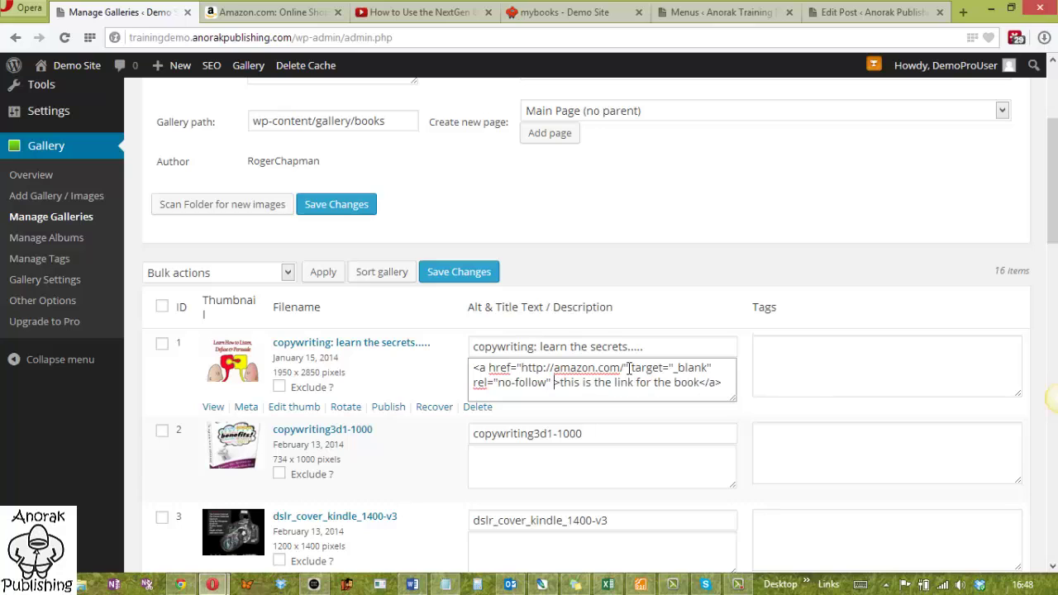
left_click(629, 368)
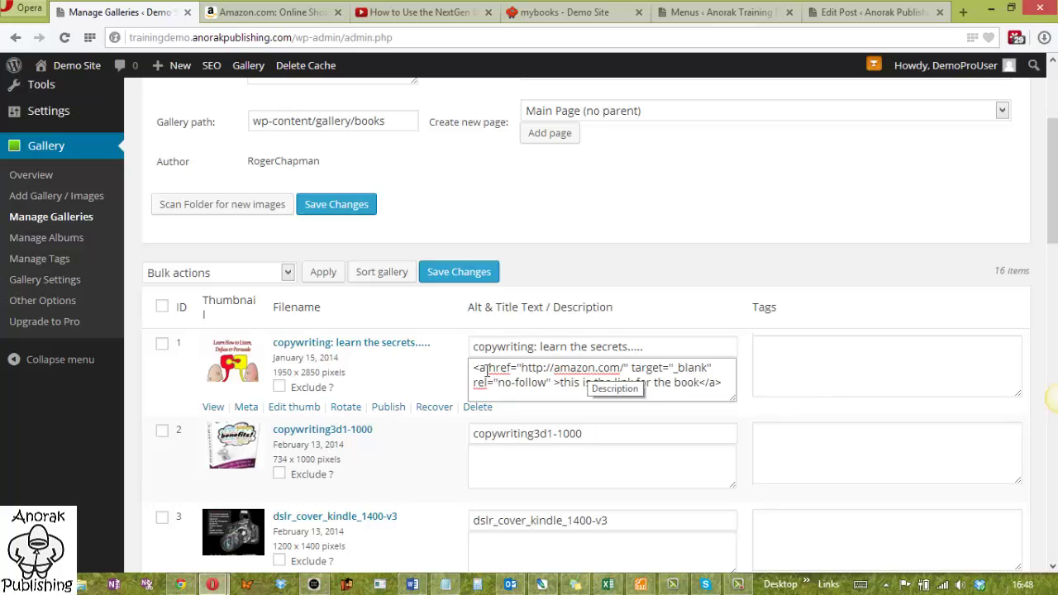
left_click(461, 277)
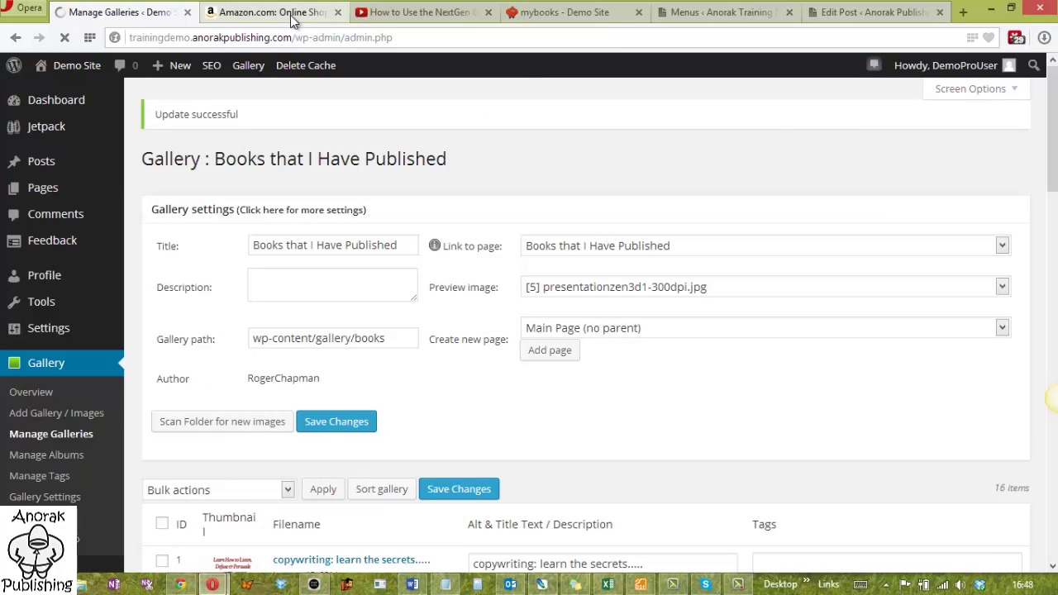
Back on the live Books gallery, enlarge the first cover and confirm its caption link opens Amazon in a new tab
left_click(292, 18)
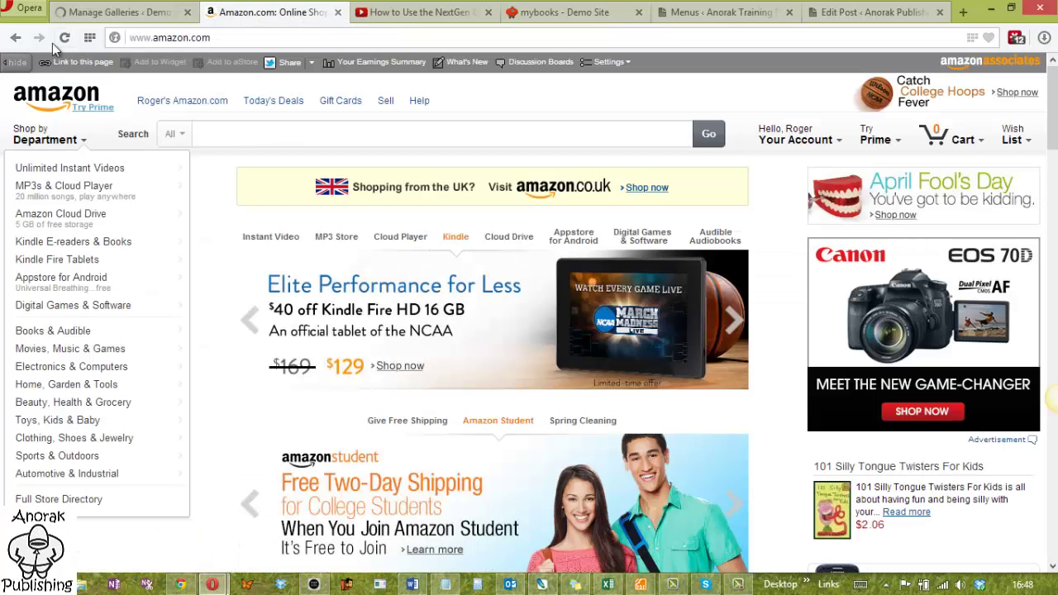
left_click(16, 39)
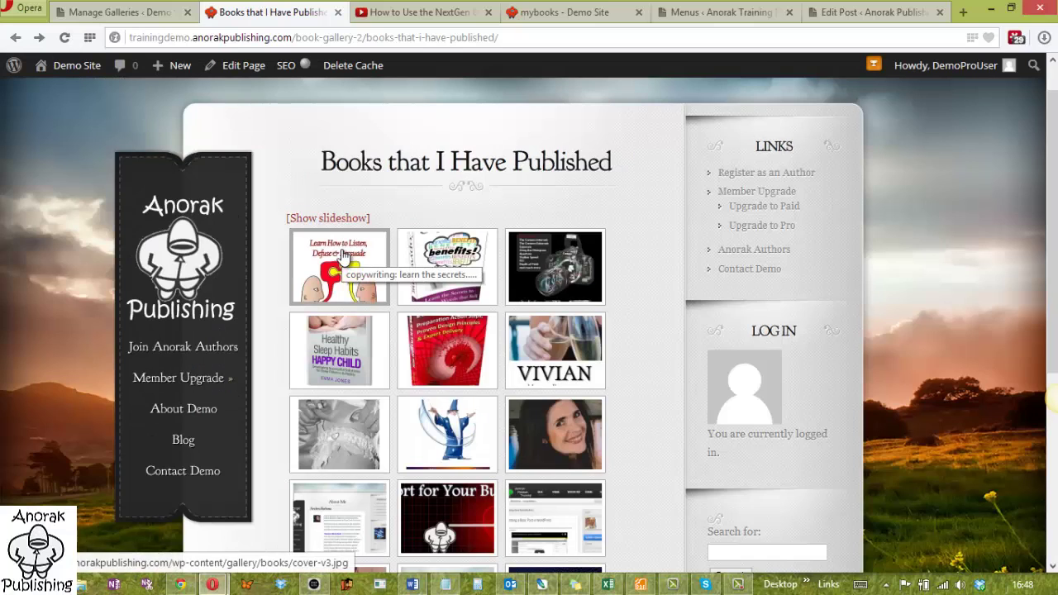
left_click(343, 256)
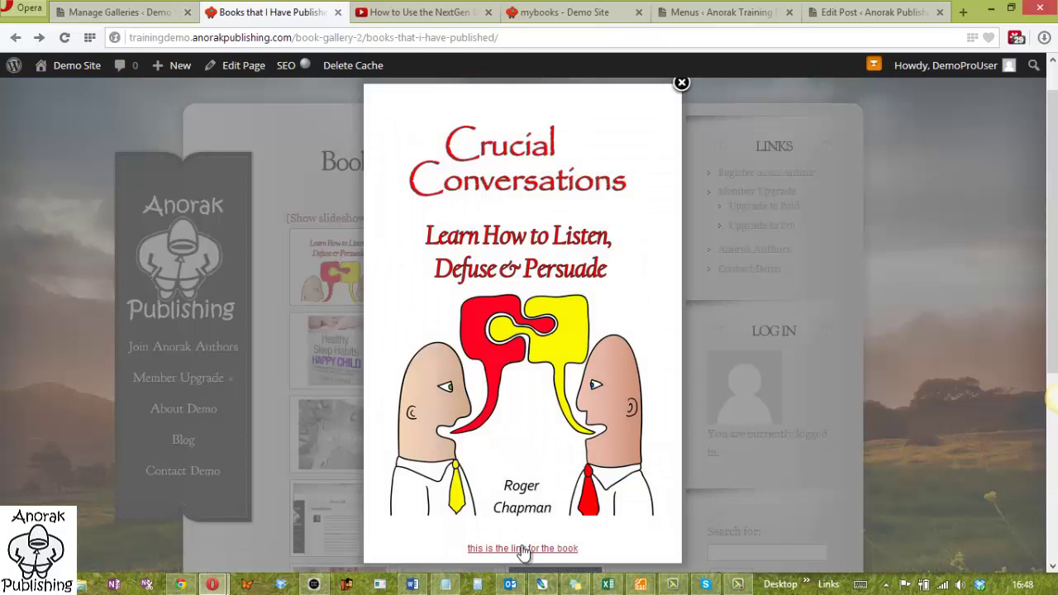
left_click(521, 547)
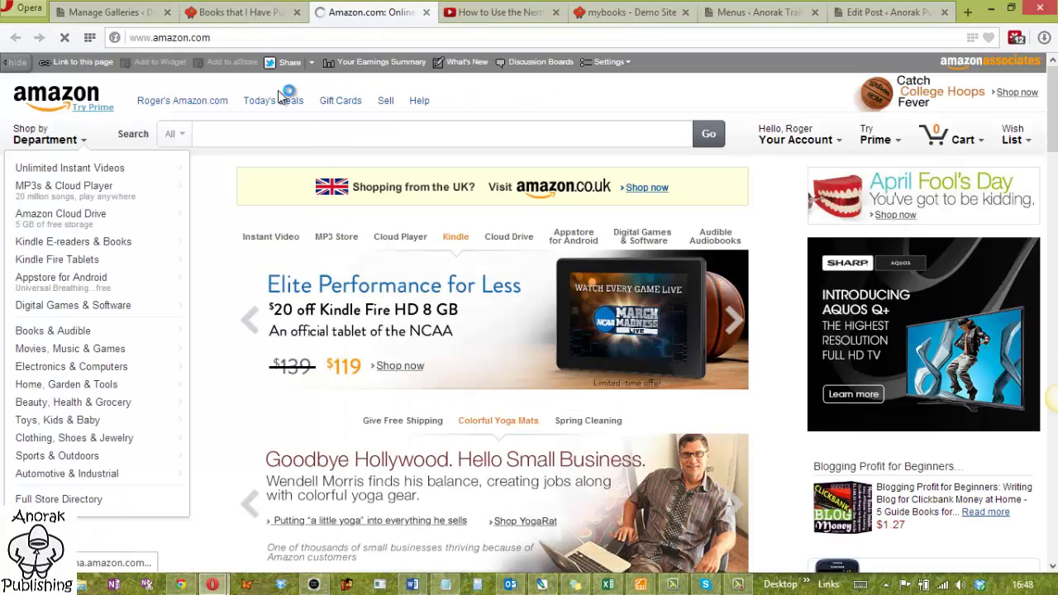
left_click(240, 22)
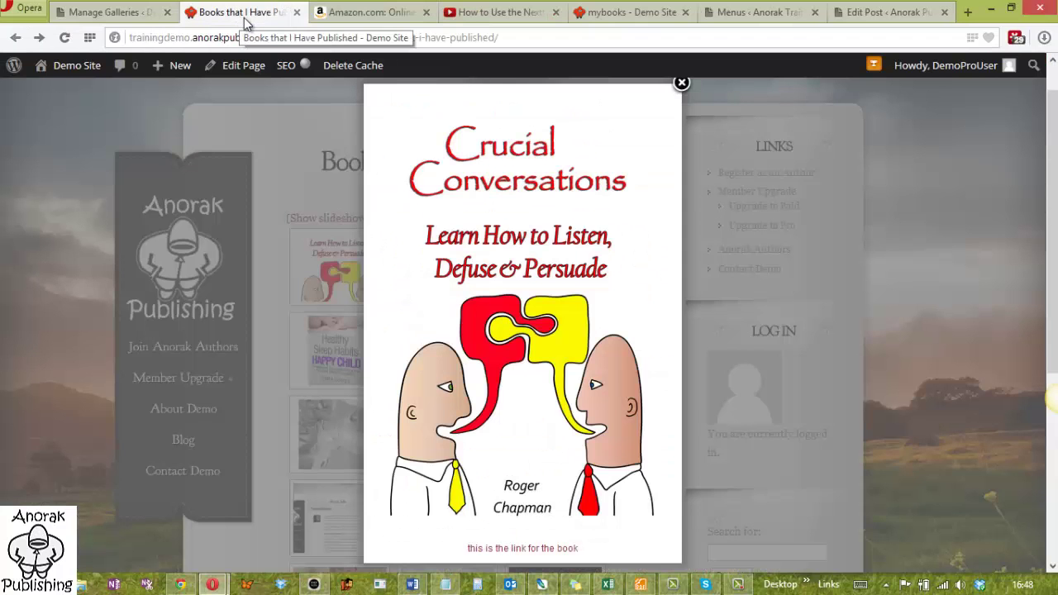
left_click(334, 23)
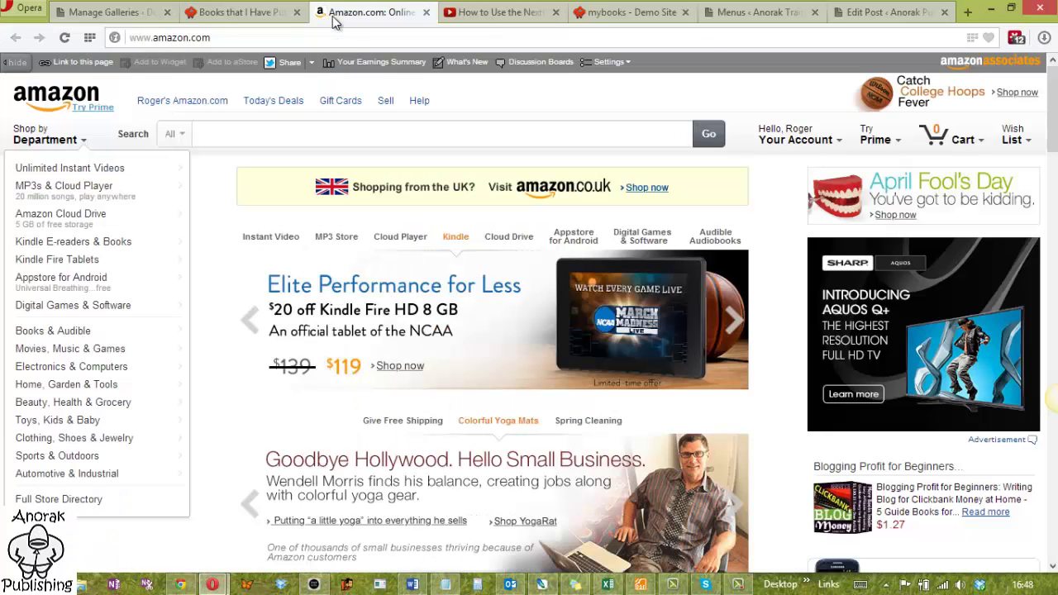
Return to the Books that I Have Published gallery editor and check the saved description below 'Update successful'
left_click(122, 13)
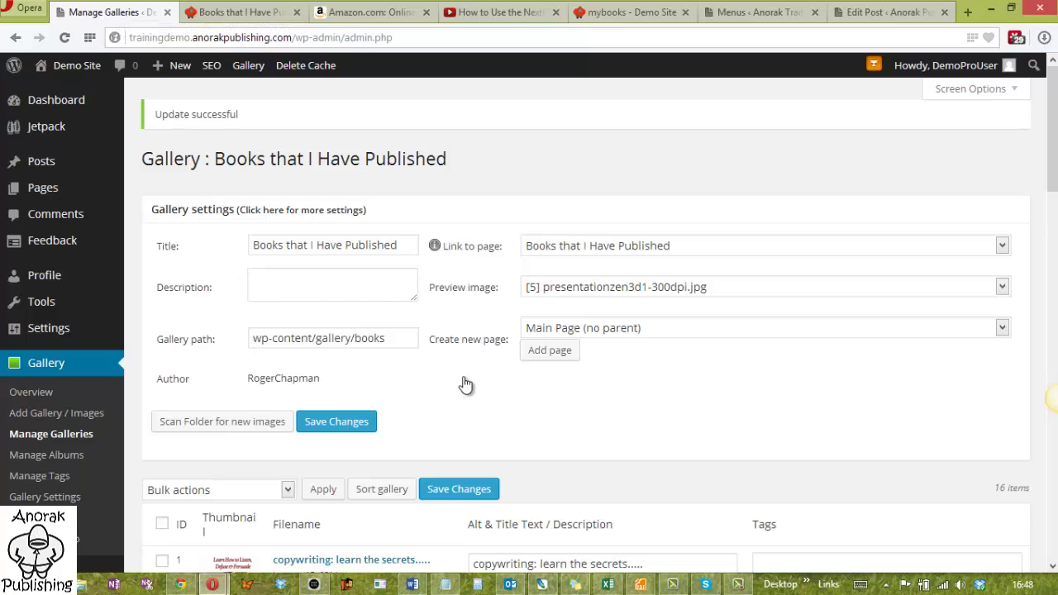
scroll(466, 385, "down", 3)
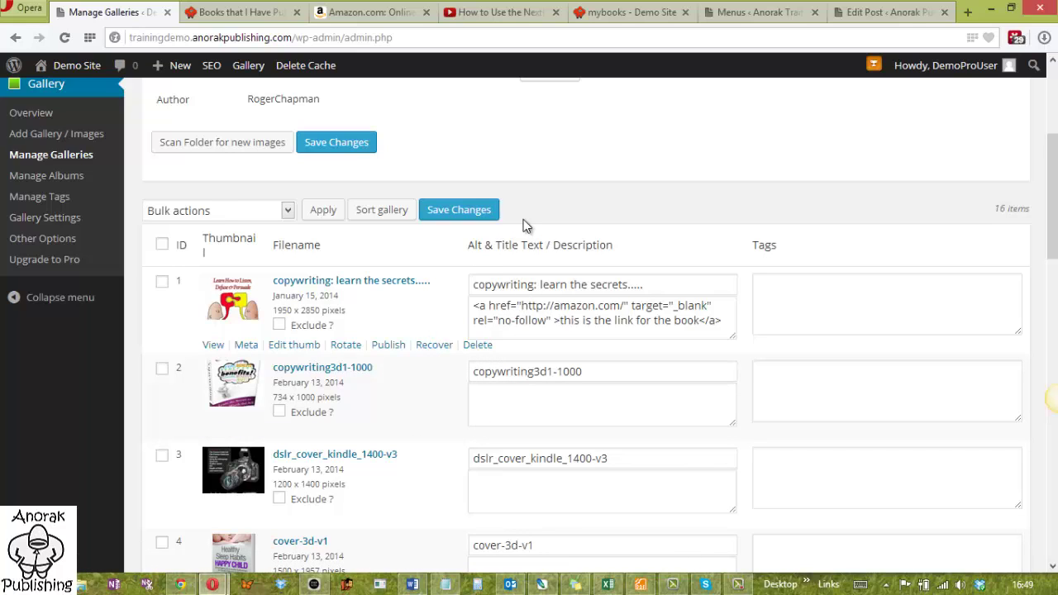
scroll(523, 220, "up", 3)
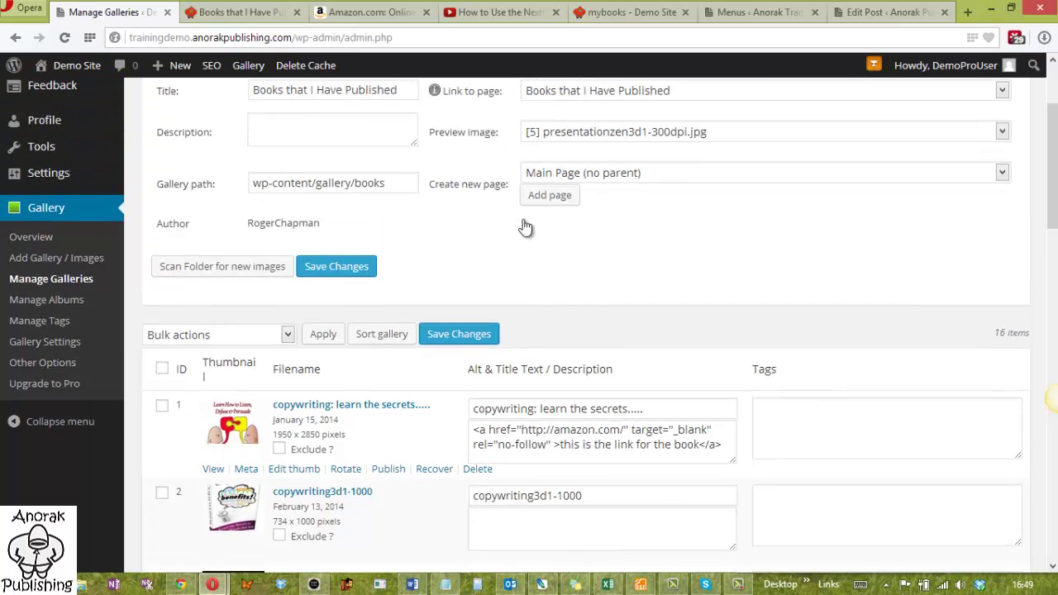
scroll(524, 225, "up", 2)
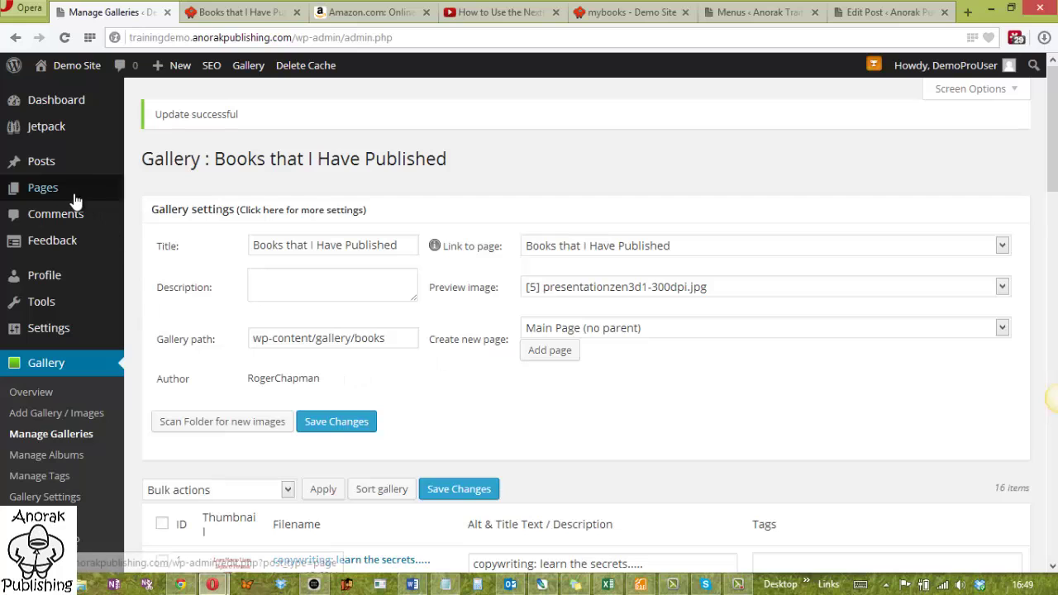
Create a new page titled 'another gallery page' so its draft saves with permalink /another-gallery-page/
mouse_move(59, 201)
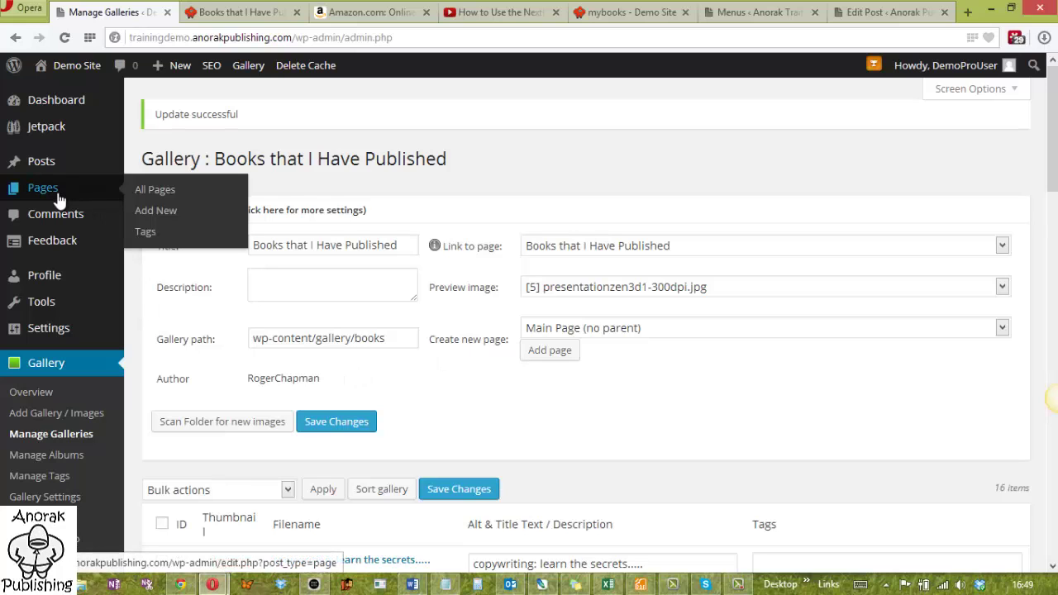
left_click(59, 201)
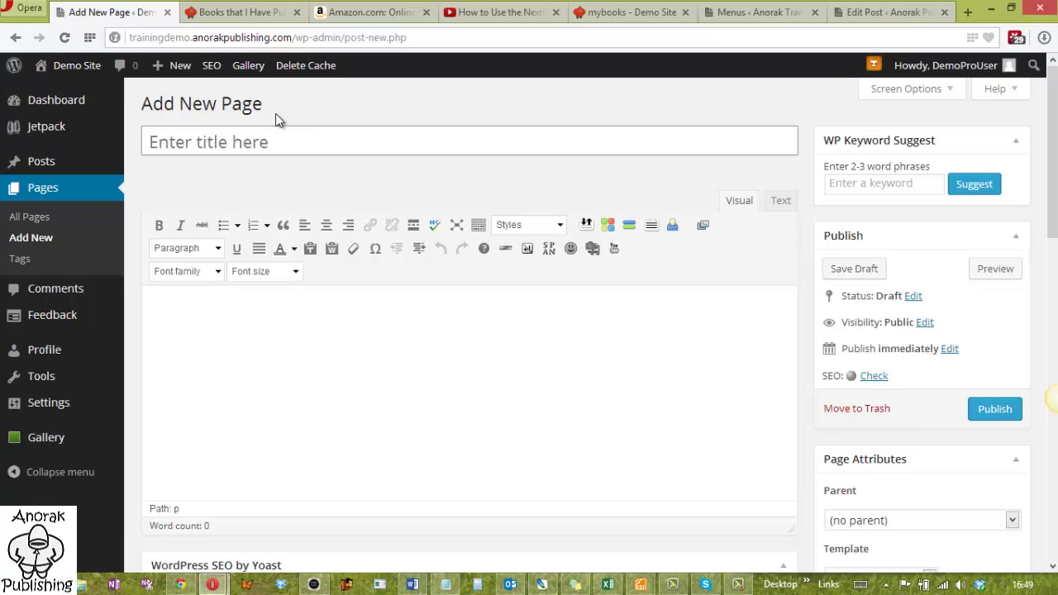
type("anothe")
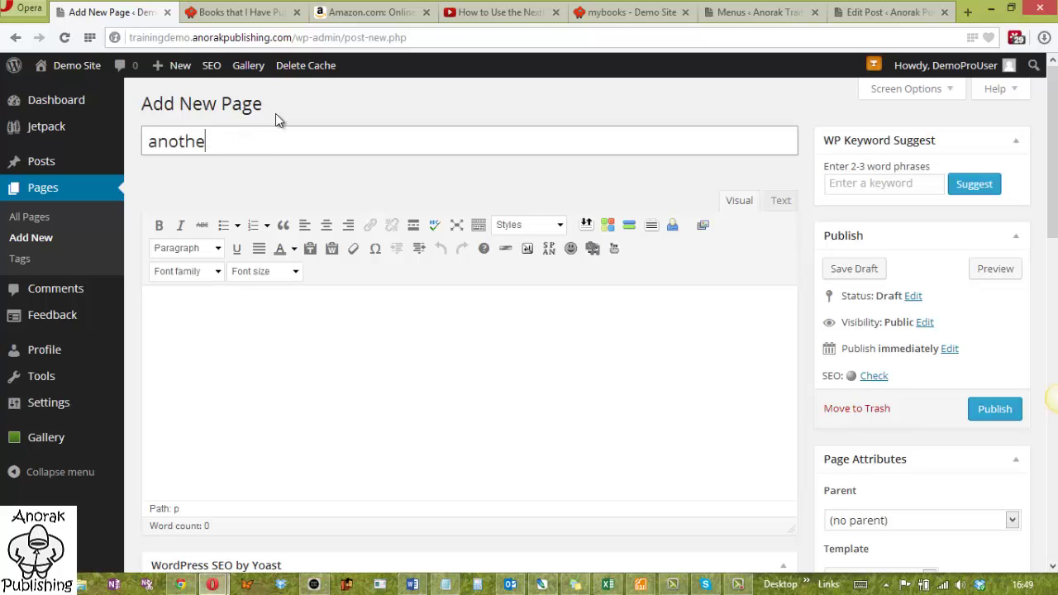
type("r gallery page")
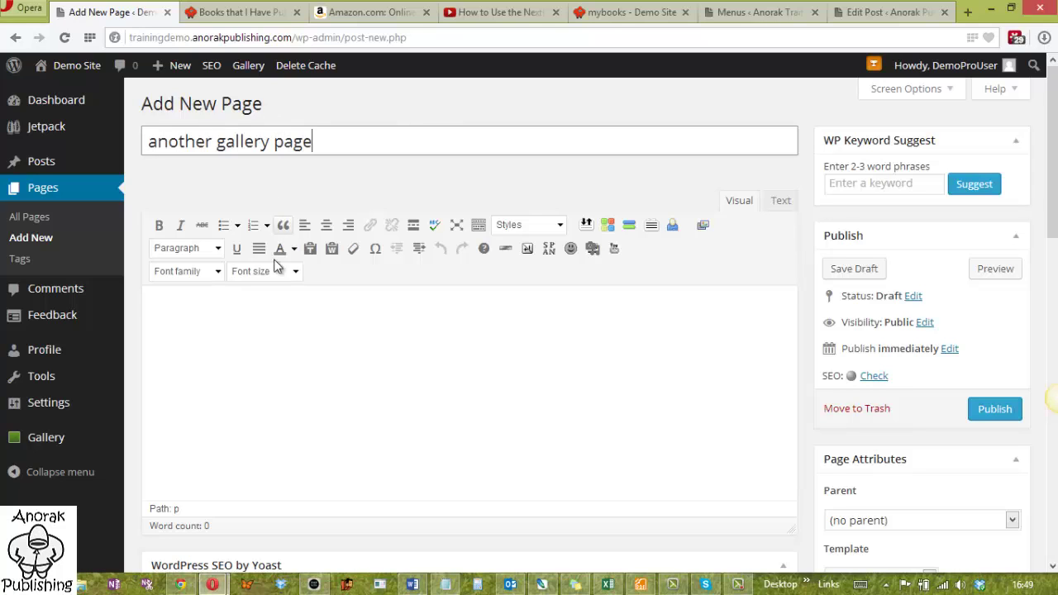
left_click(276, 296)
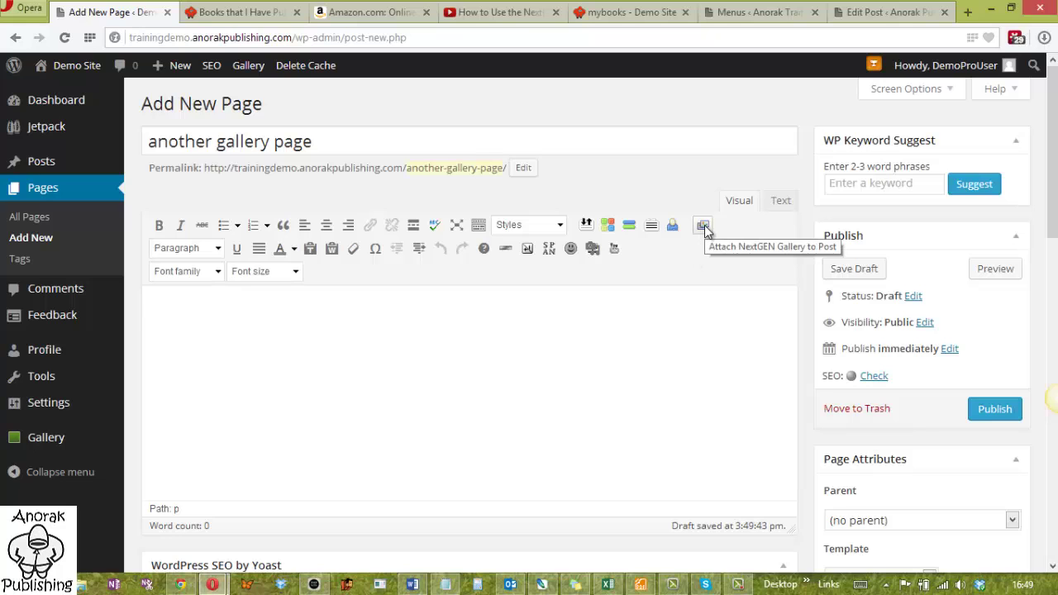
Add a NextGEN gallery to the page using the NextGEN Basic ImageBrowser display type
left_click(704, 228)
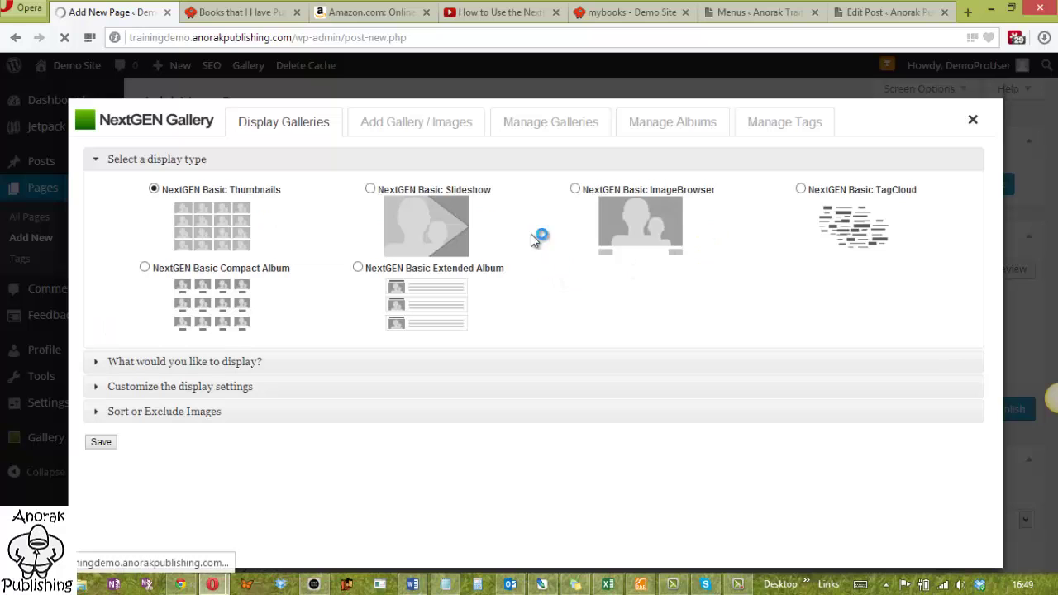
left_click(565, 129)
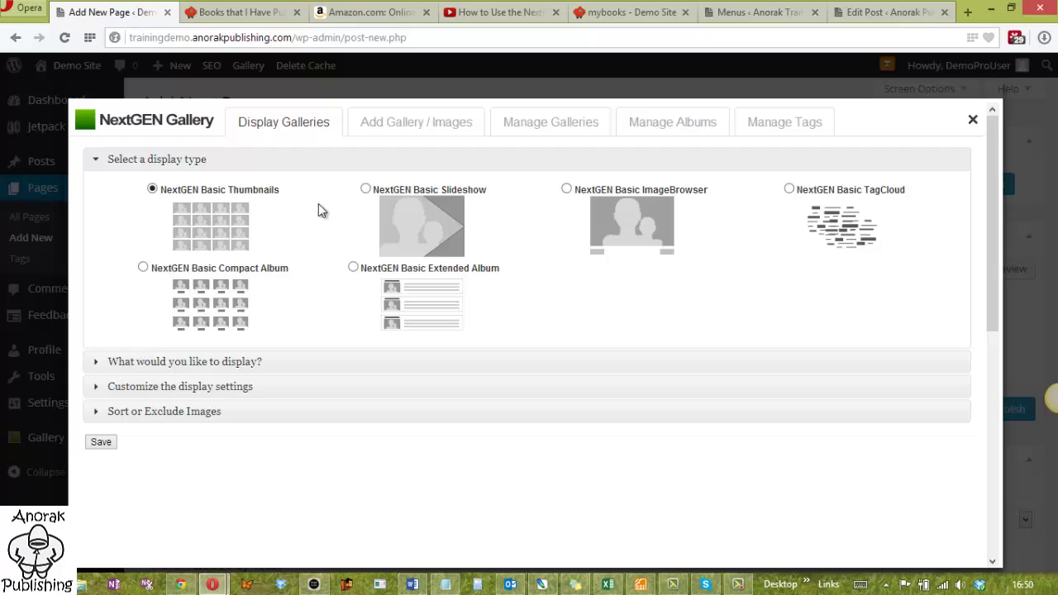
left_click(567, 189)
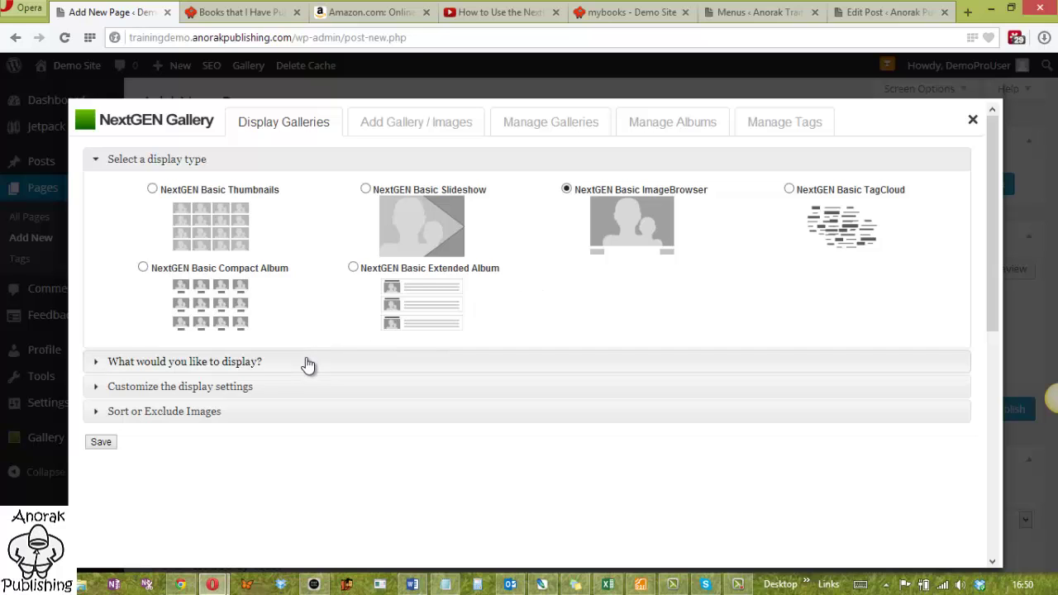
Set the gallery's content source to Albums and choose the demo album
left_click(308, 365)
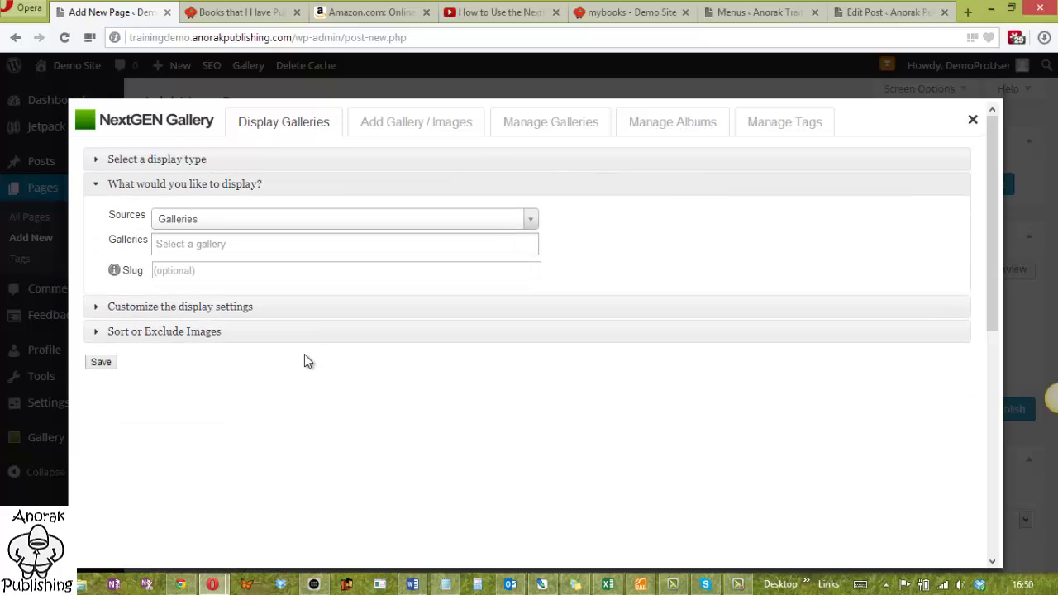
left_click(361, 231)
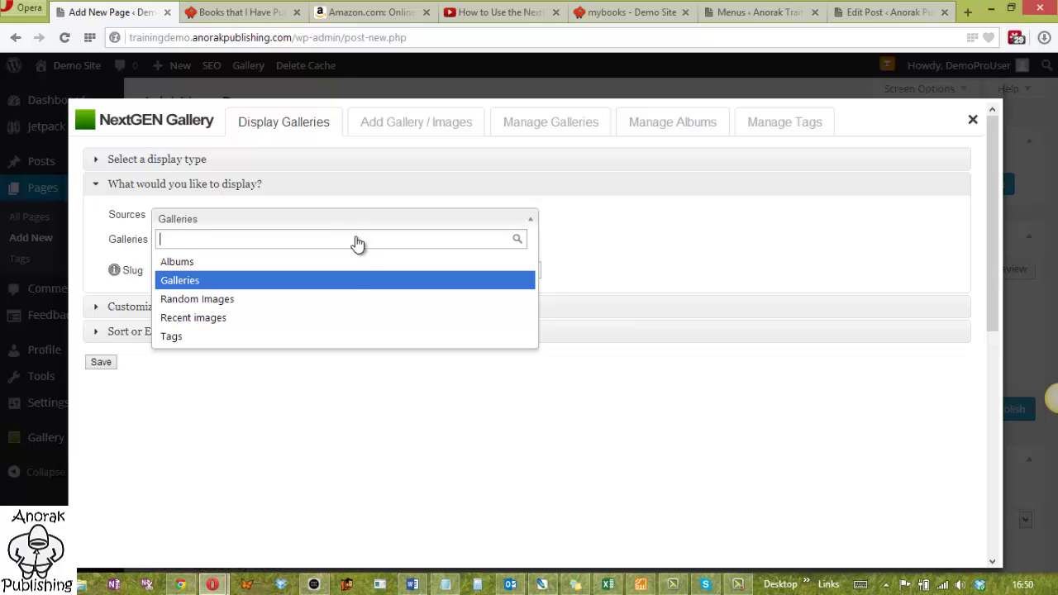
left_click(350, 262)
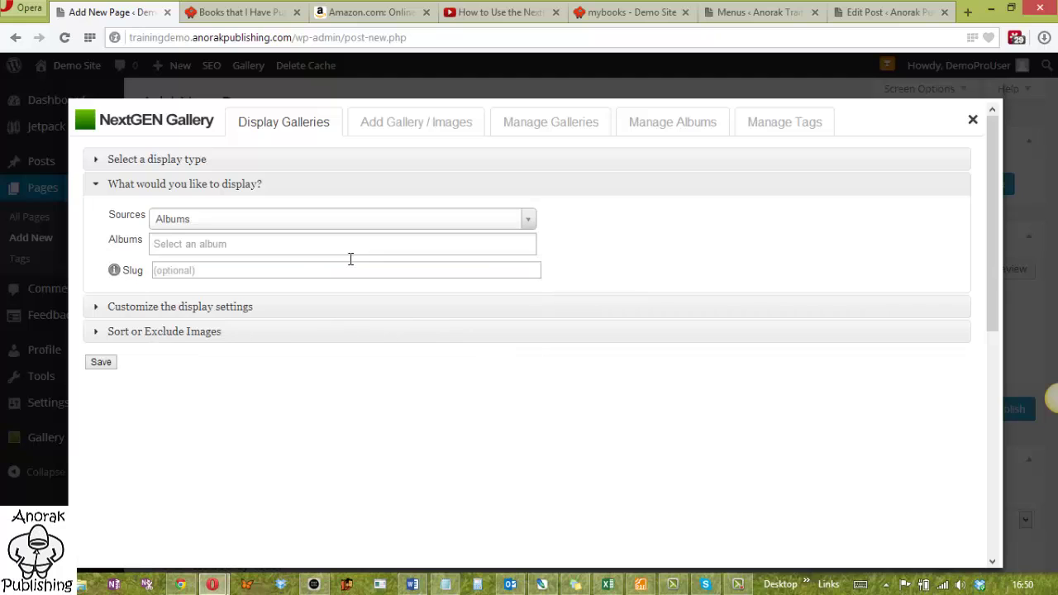
left_click(349, 250)
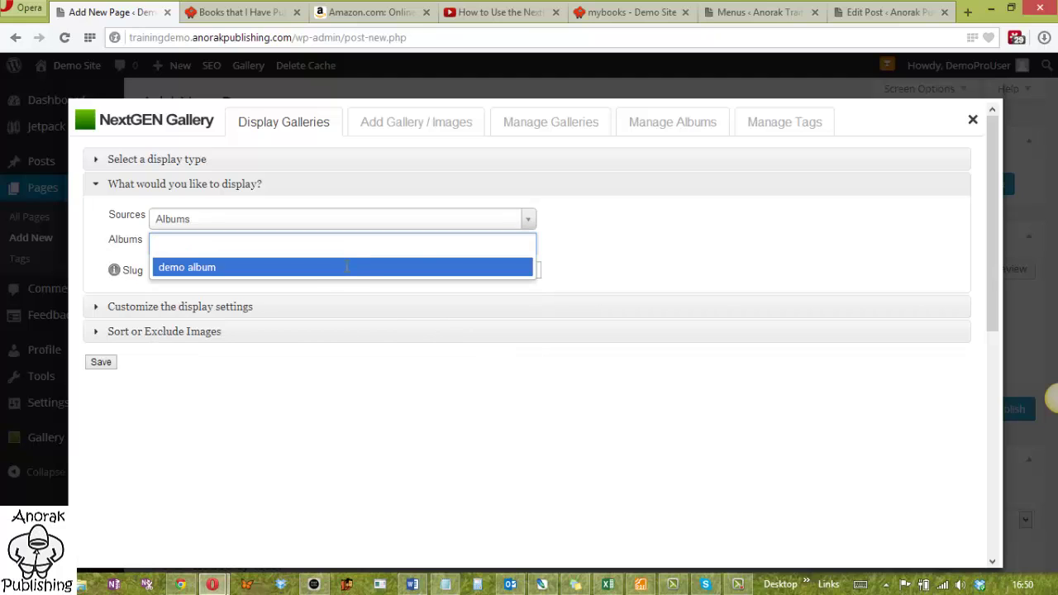
left_click(346, 268)
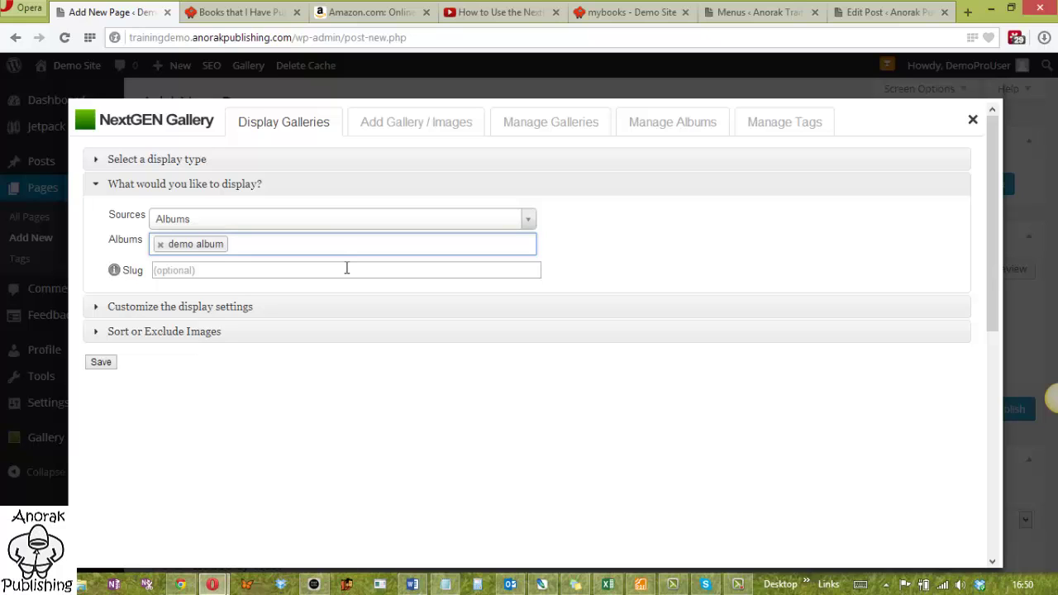
left_click(346, 269)
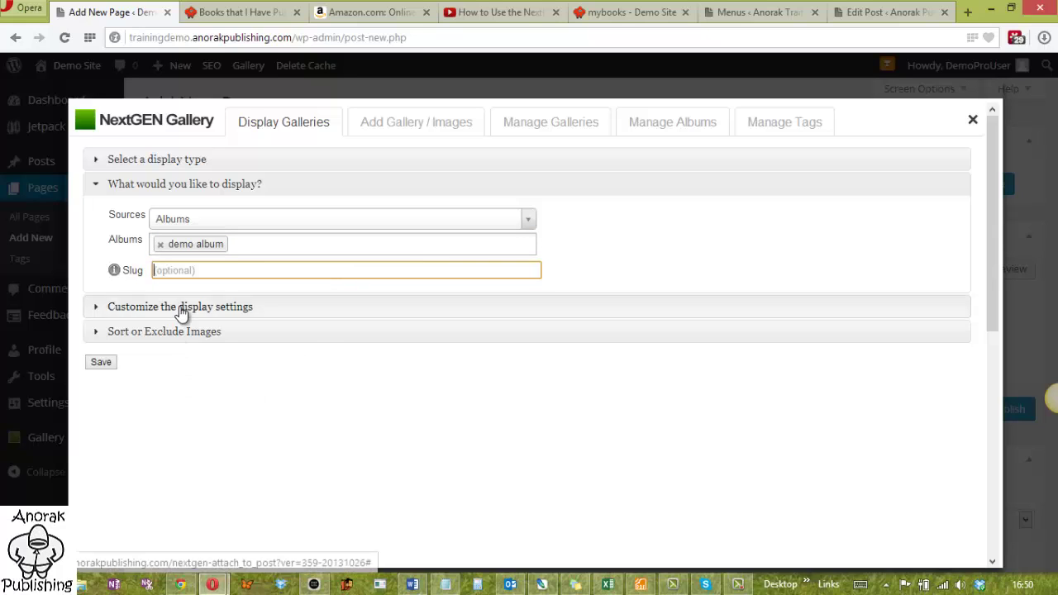
left_click(149, 308)
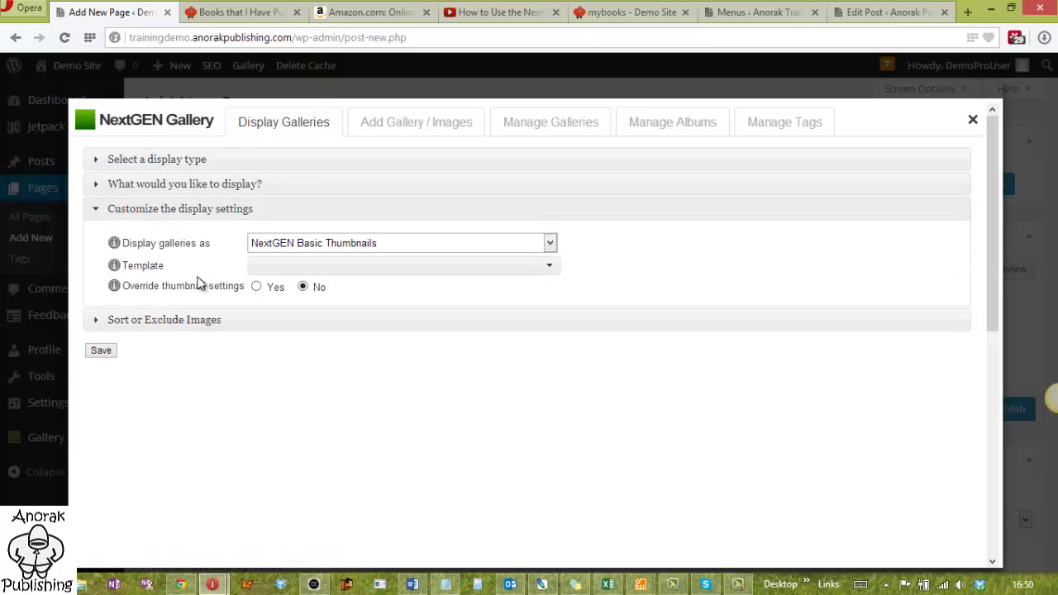
Display the demo album's galleries as NextGEN Basic ImageBrowser and show its two images for sorting or exclusion
left_click(399, 245)
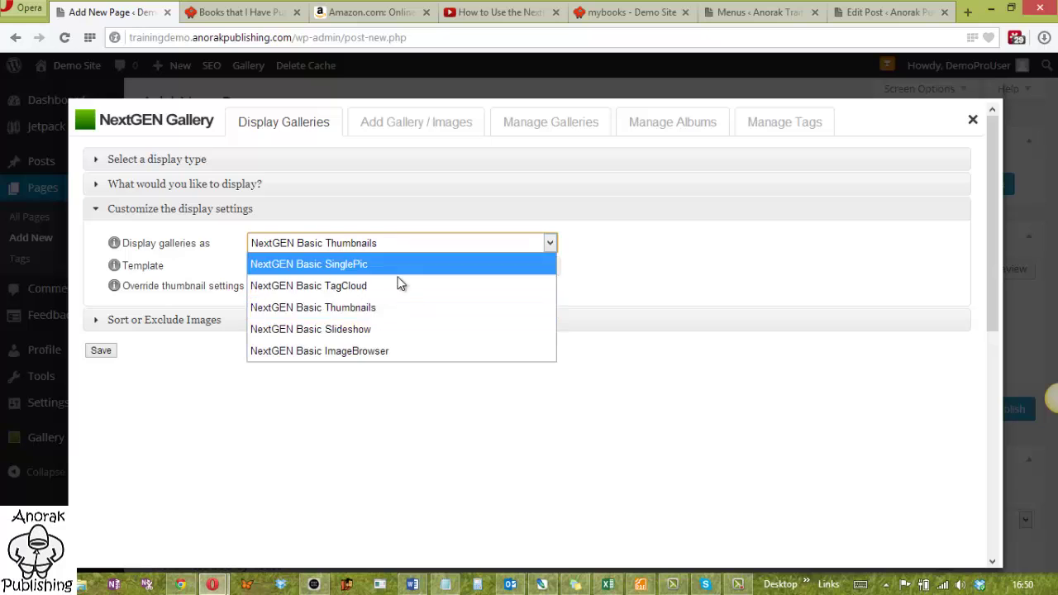
left_click(397, 350)
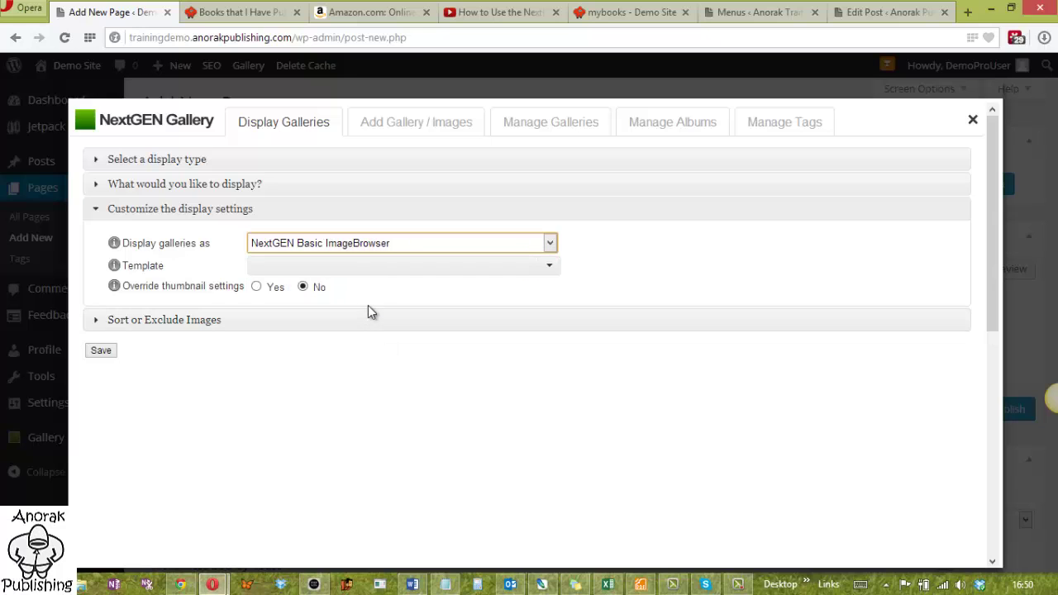
left_click(364, 165)
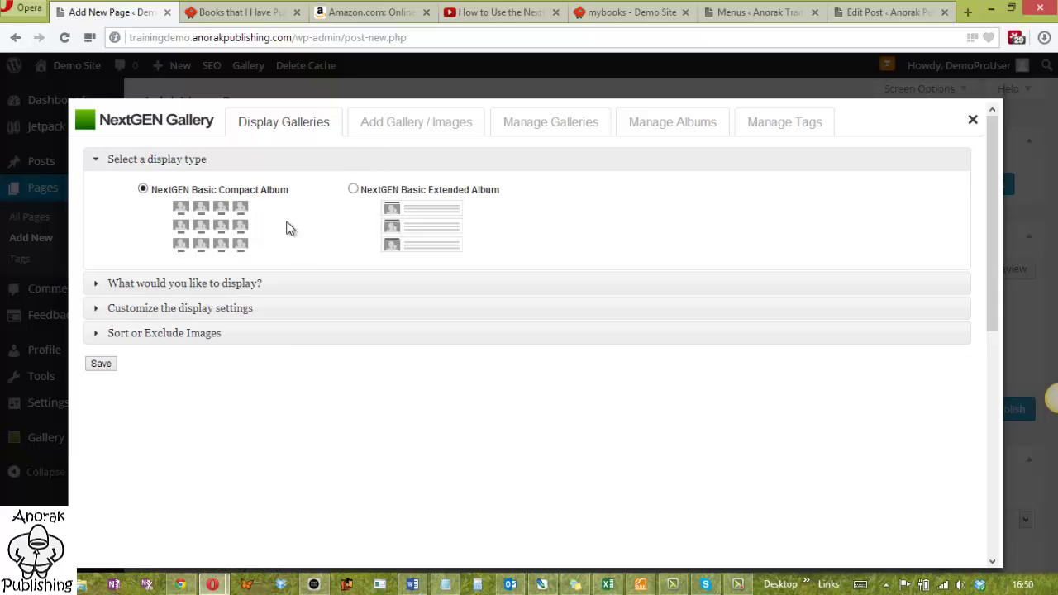
left_click(328, 319)
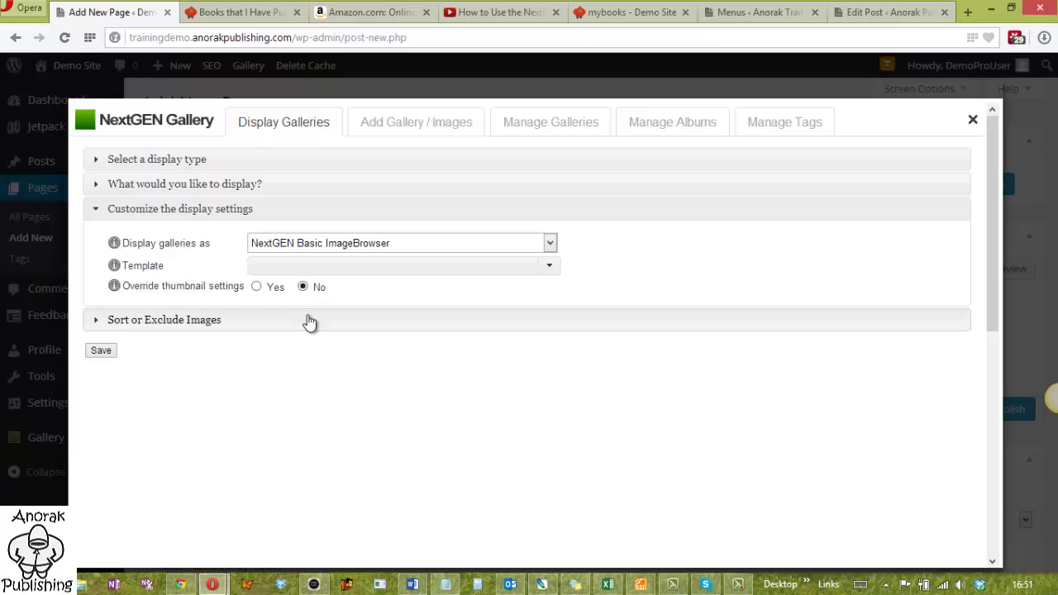
left_click(308, 321)
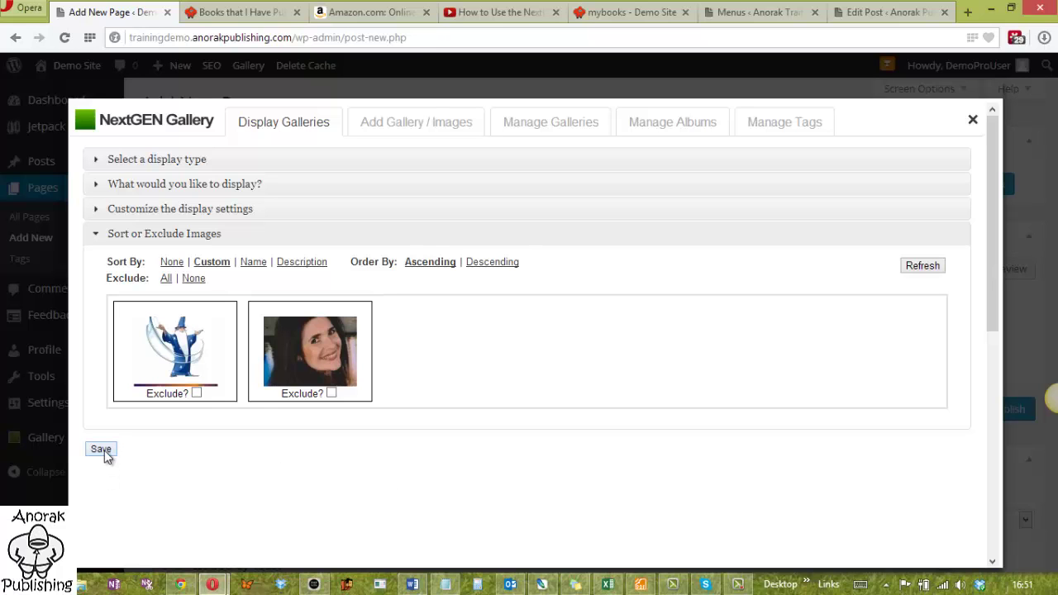
Insert the configured demo album gallery into the page and save it as a draft
left_click(102, 452)
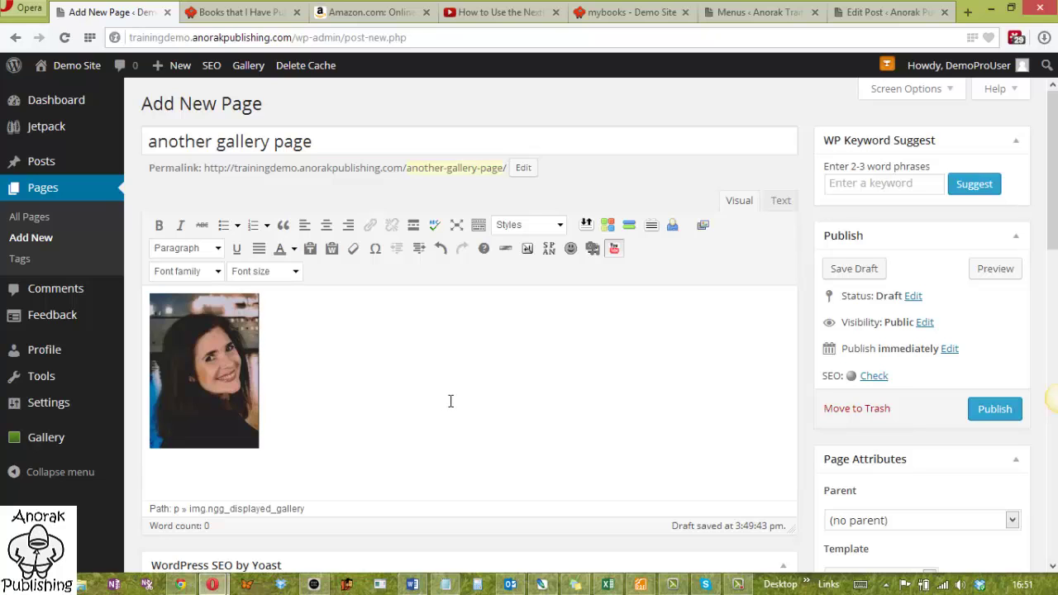
left_click(853, 271)
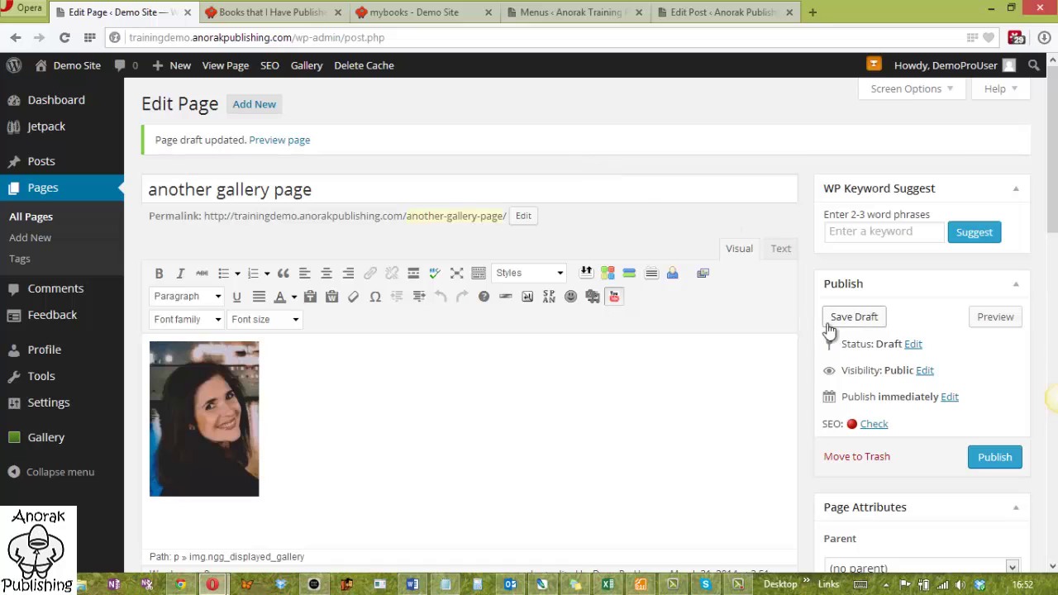
Preview 'another gallery page', open the mybooks gallery and advance to picture 2 of 8
left_click(995, 318)
left_click(422, 13)
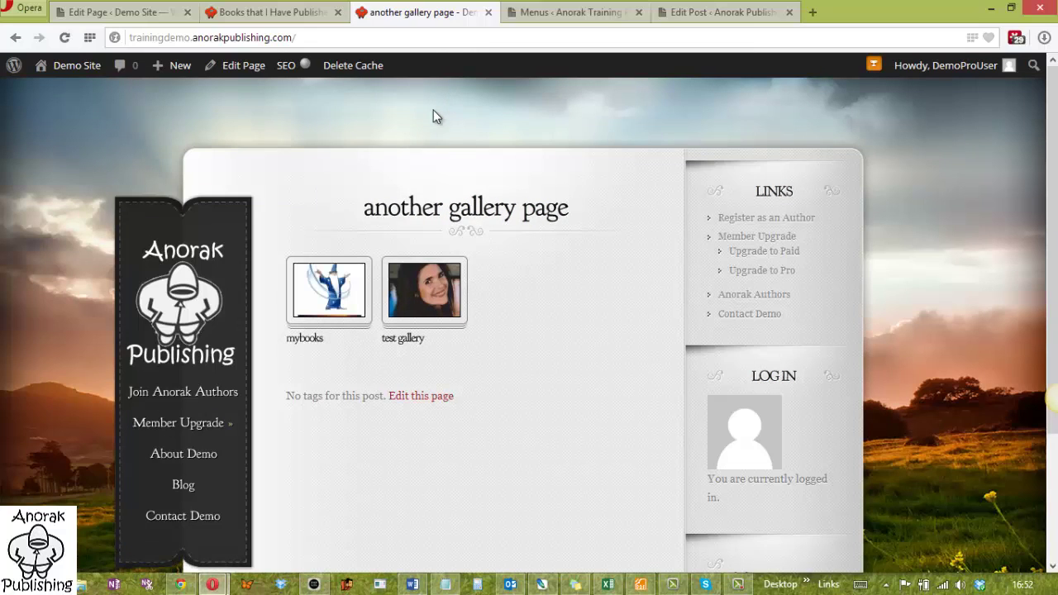
left_click(345, 286)
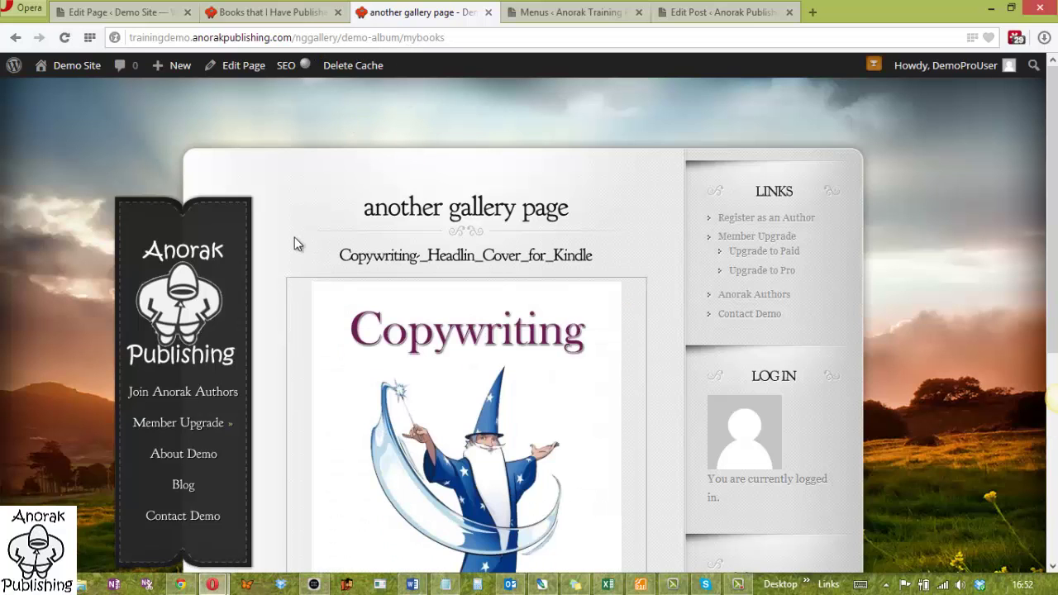
scroll(295, 237, "down", 3)
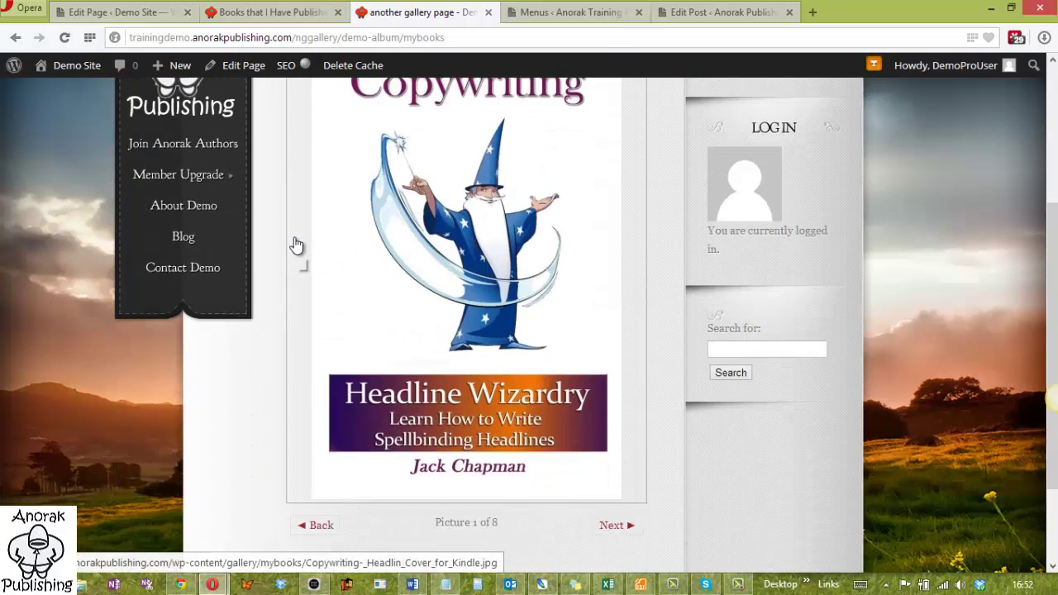
left_click(620, 535)
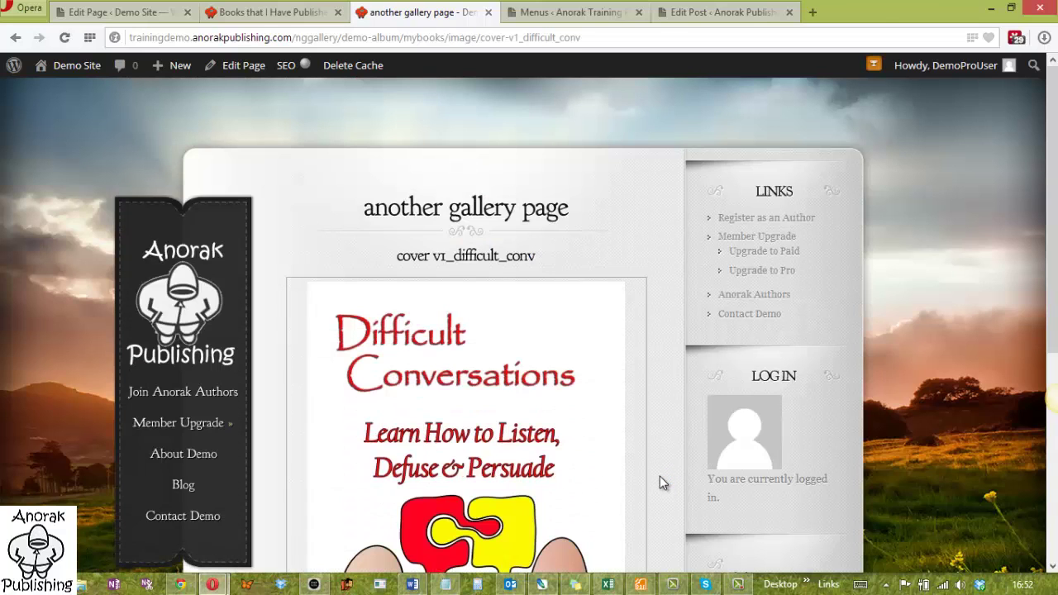
scroll(661, 481, "down", 5)
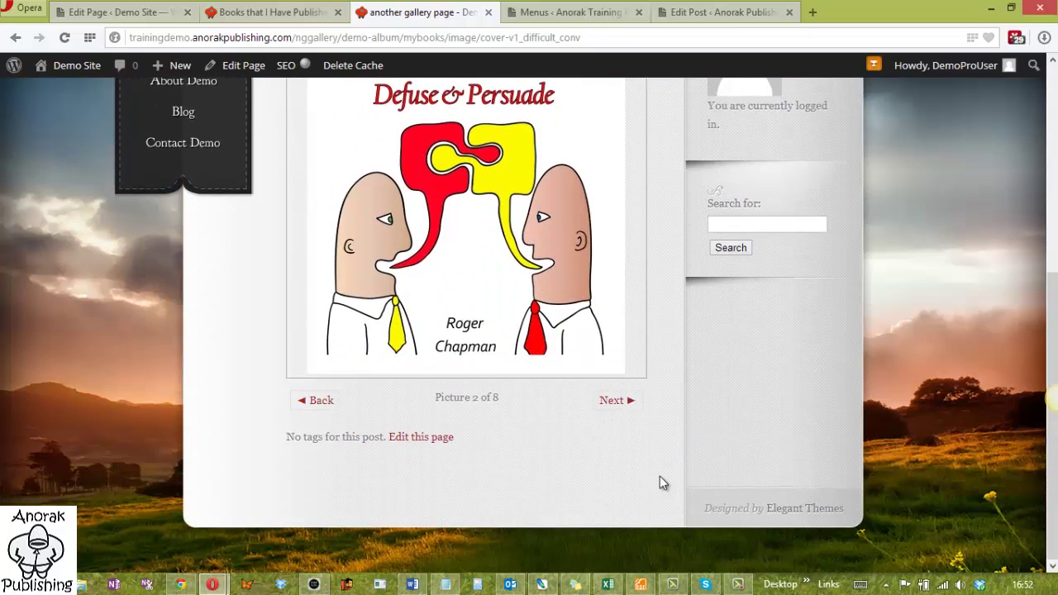
scroll(660, 482, "up", 4)
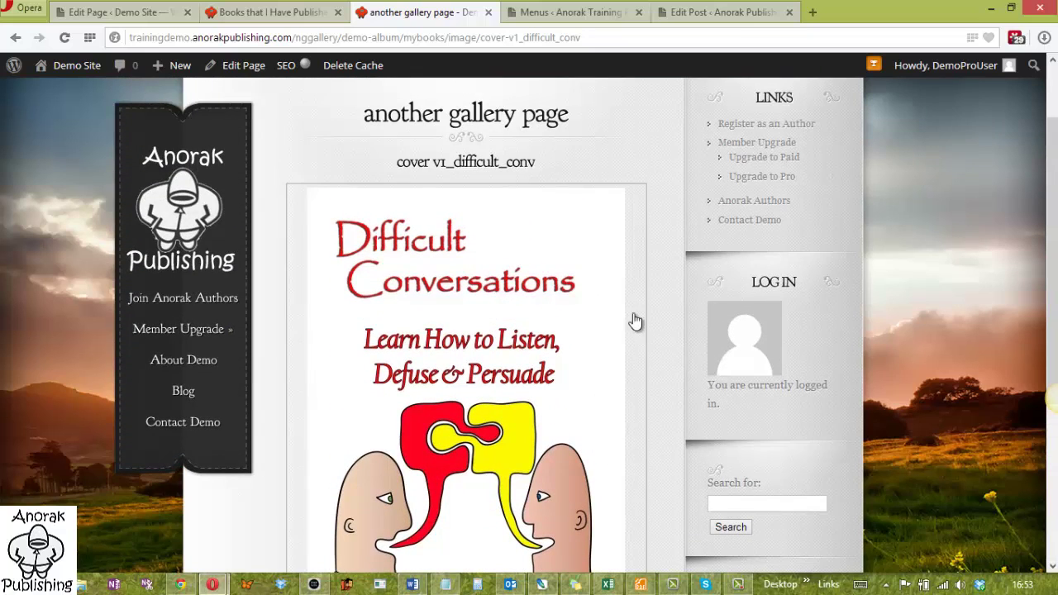
Back in the page editor, show the NextGEN Gallery window's Add Gallery / Images upload section
left_click(119, 12)
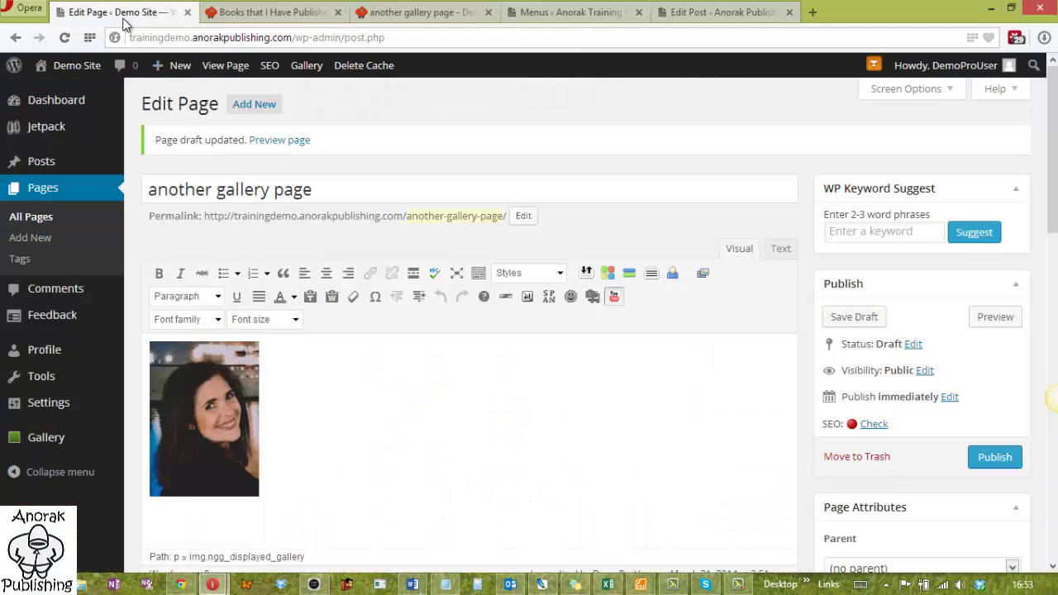
left_click(703, 274)
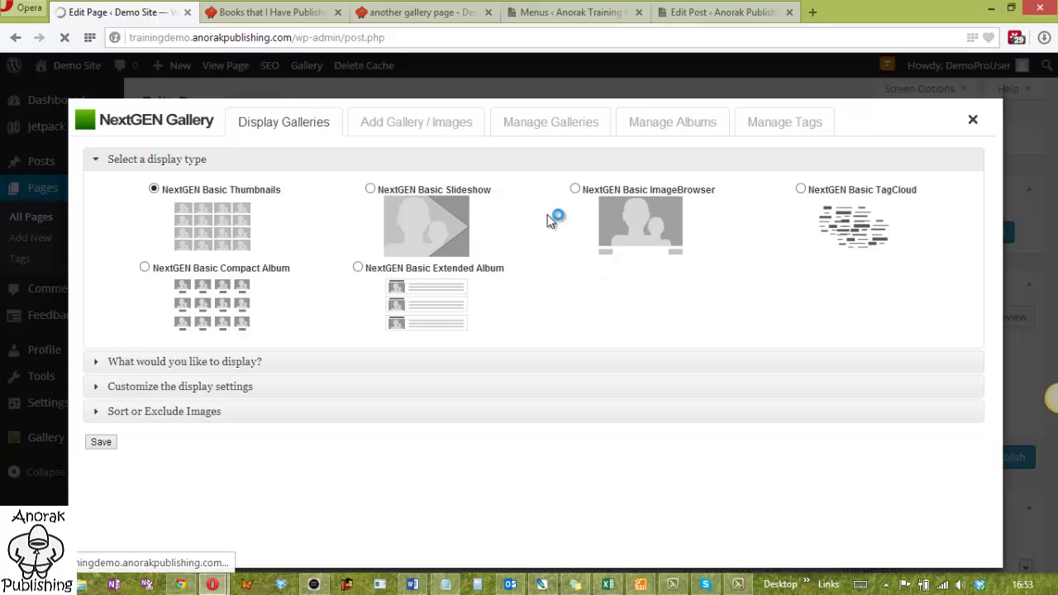
left_click(421, 124)
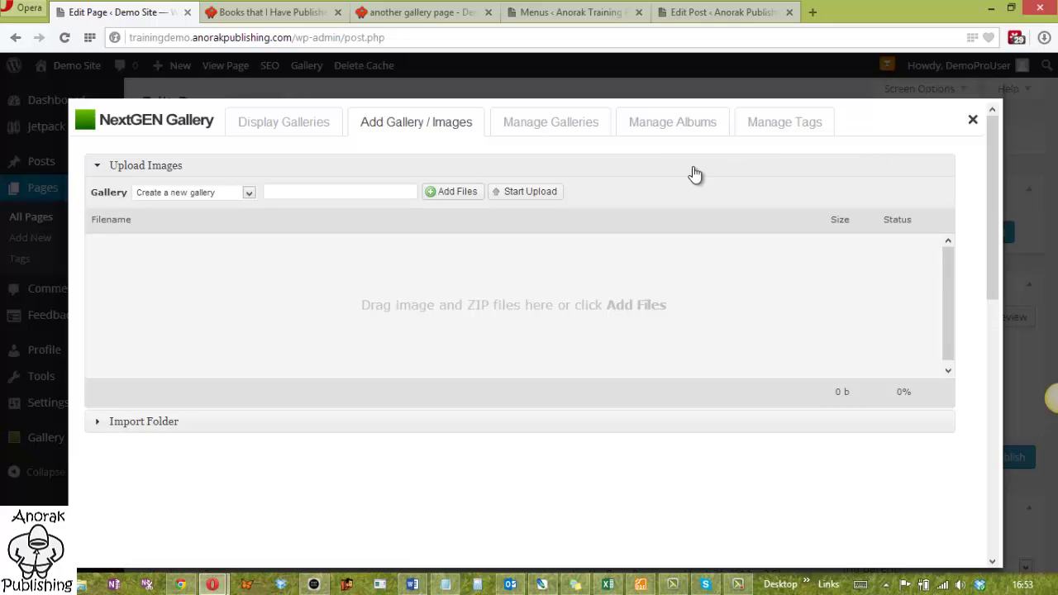
Browse the Manage Galleries, Manage Albums and Manage Tags tabs, scrolling to the tag rename and delete forms
left_click(559, 129)
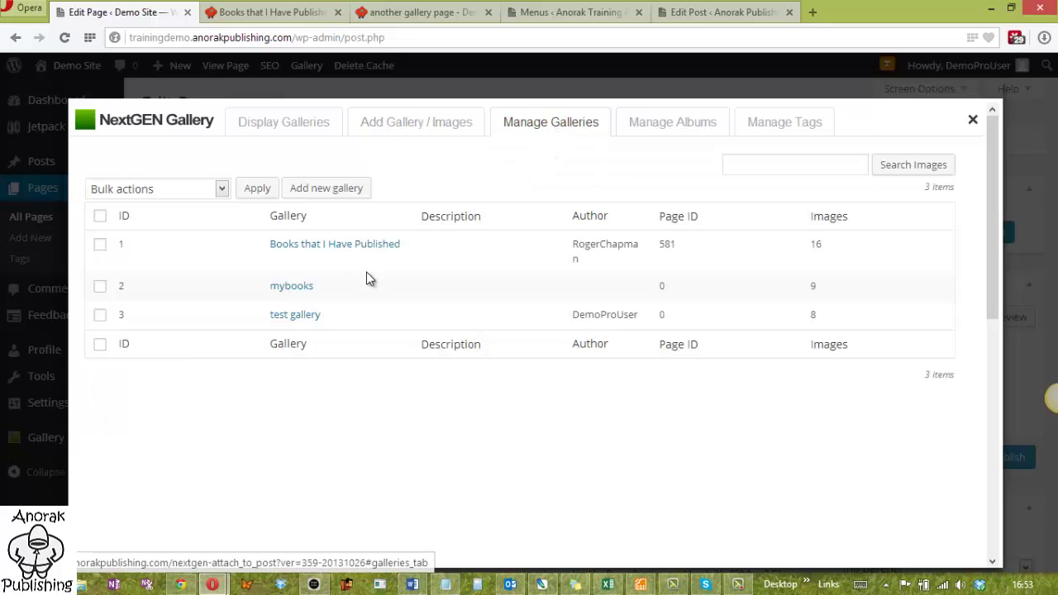
left_click(653, 124)
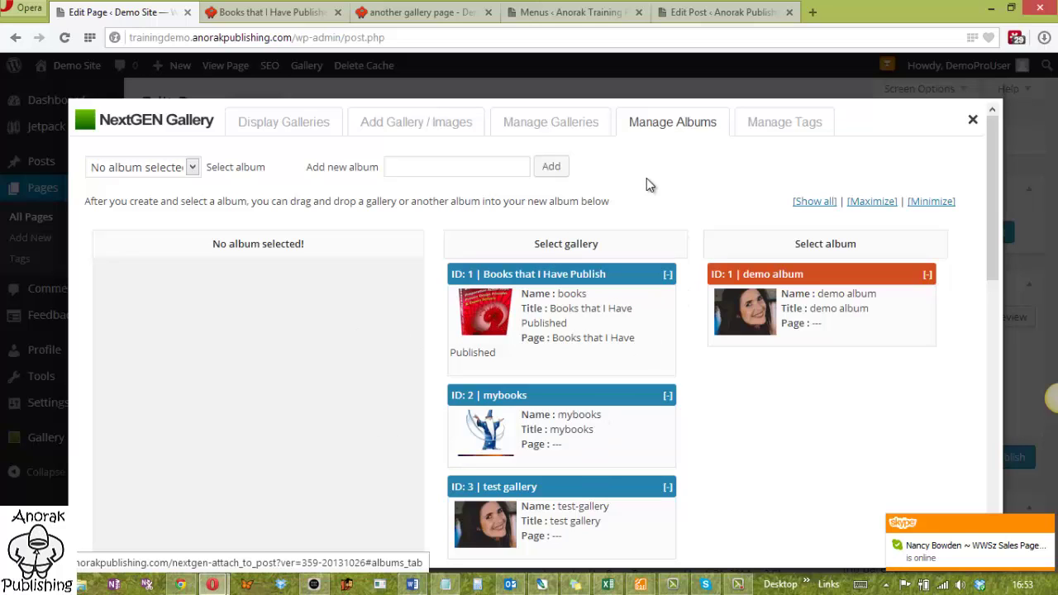
left_click(784, 123)
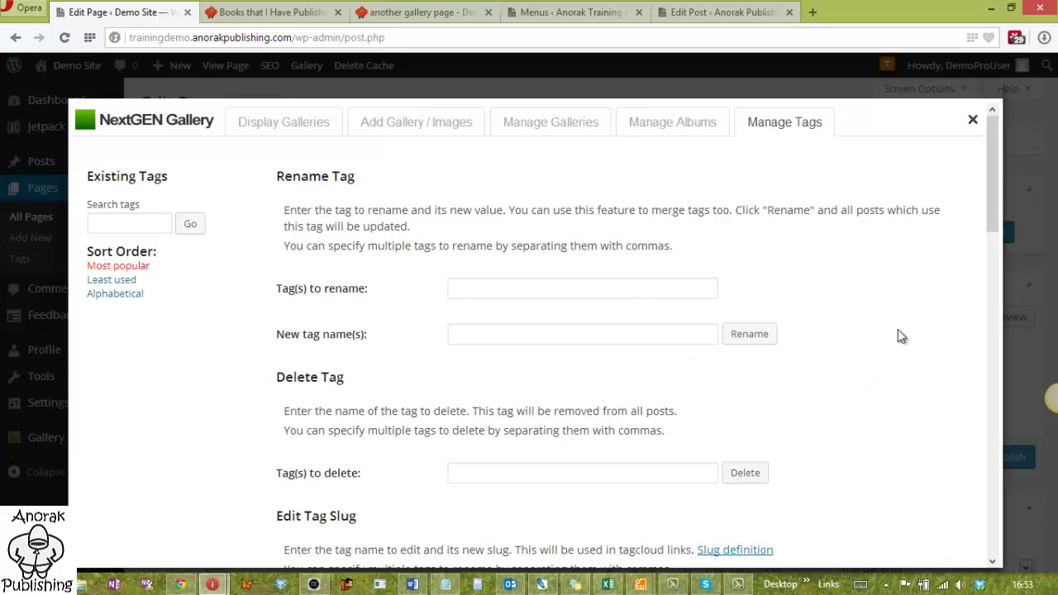
mouse_move(994, 219)
left_mouse_down()
mouse_move(994, 310)
mouse_move(994, 200)
left_mouse_up()
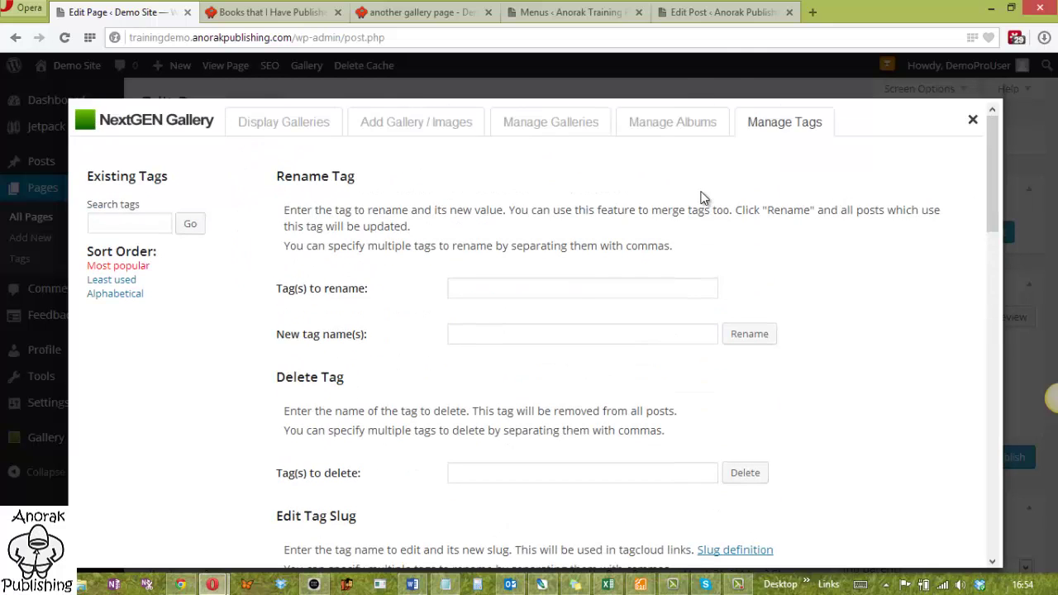